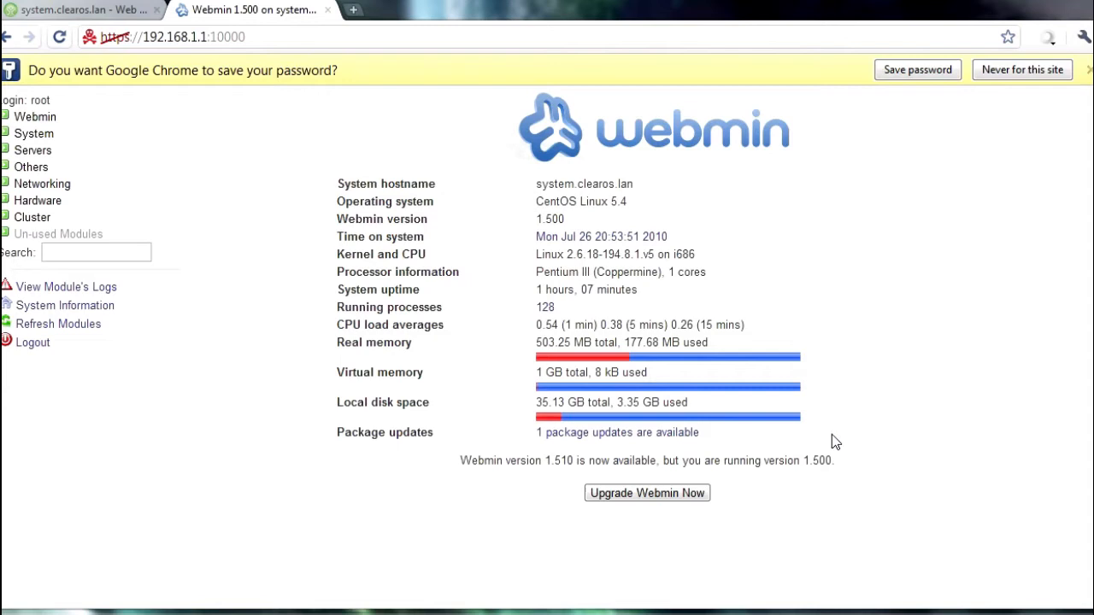
Step: Upgrade Webmin from 1.500 to 1.510 and go back to the Webmin Configuration page
left_click(640, 498)
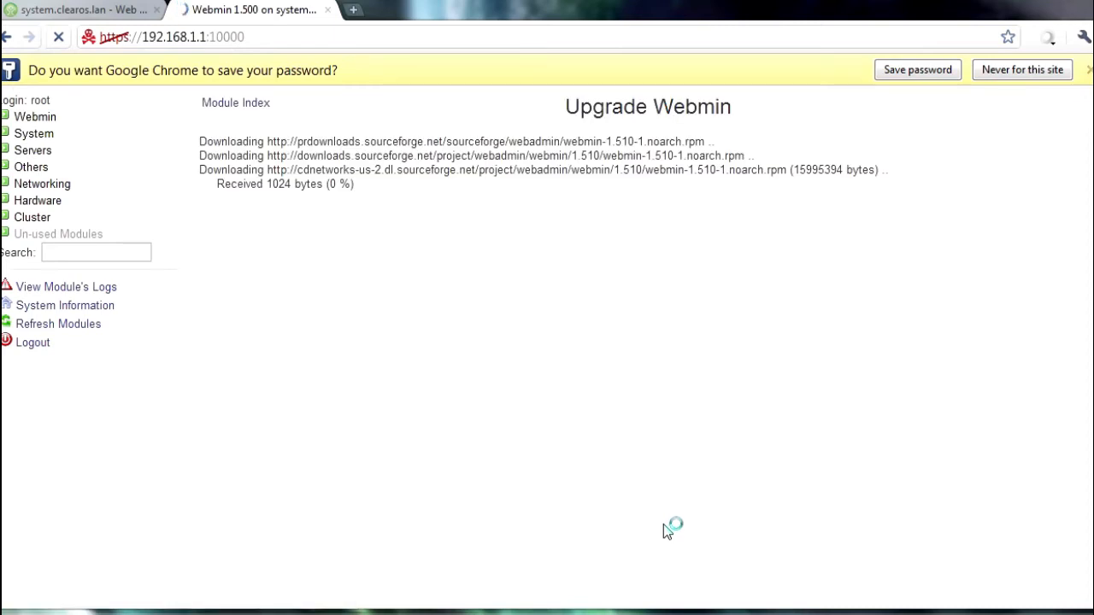
left_click(1089, 70)
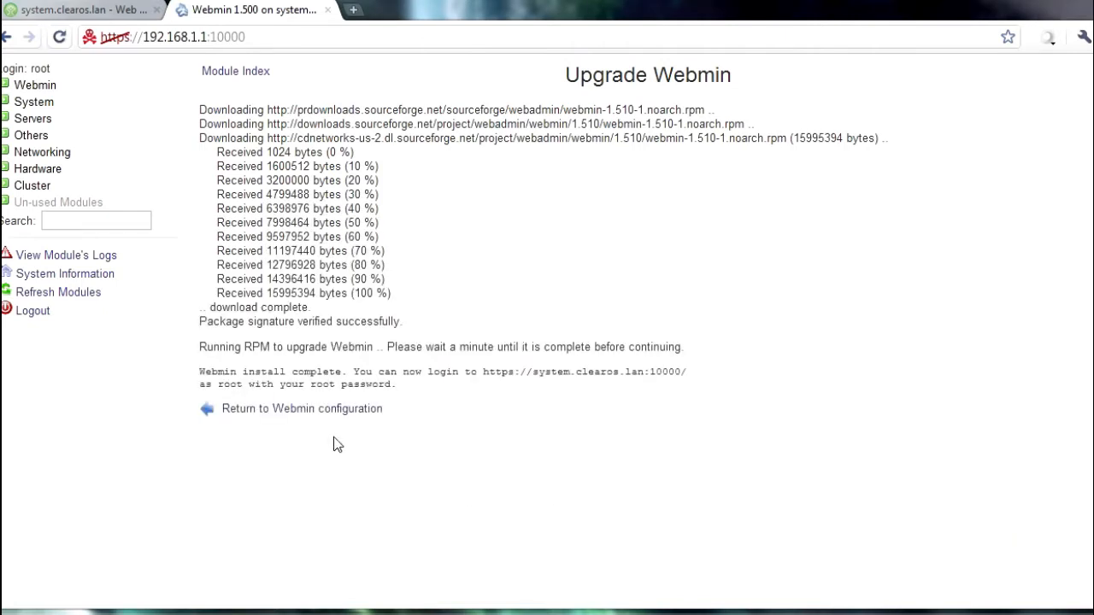
left_click(333, 411)
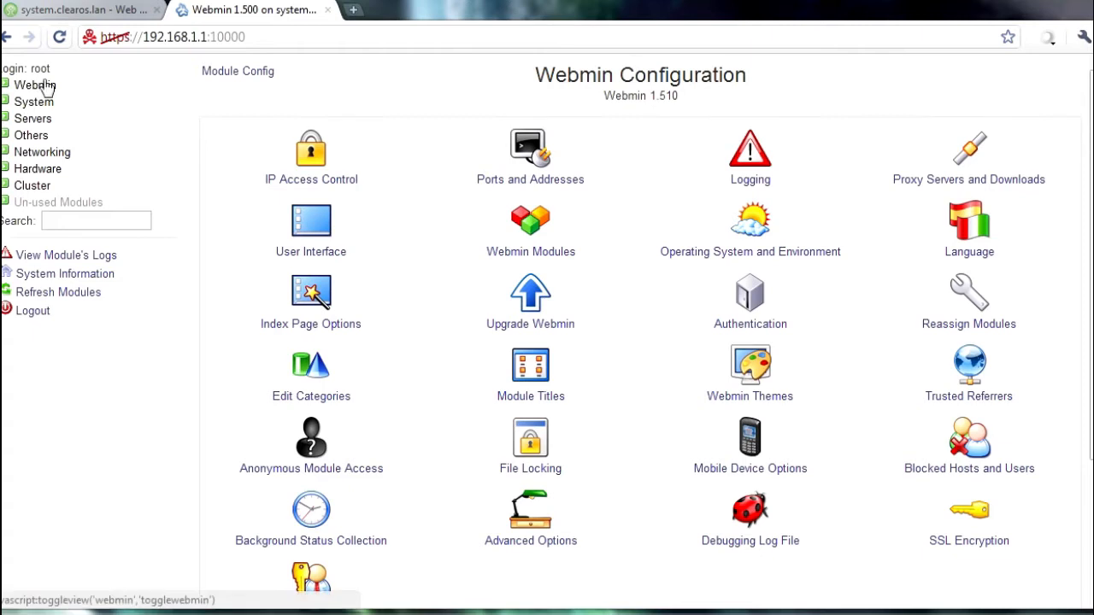
Step: Reload the home page, confirm version 1.510, and open the one available package update
left_click(59, 37)
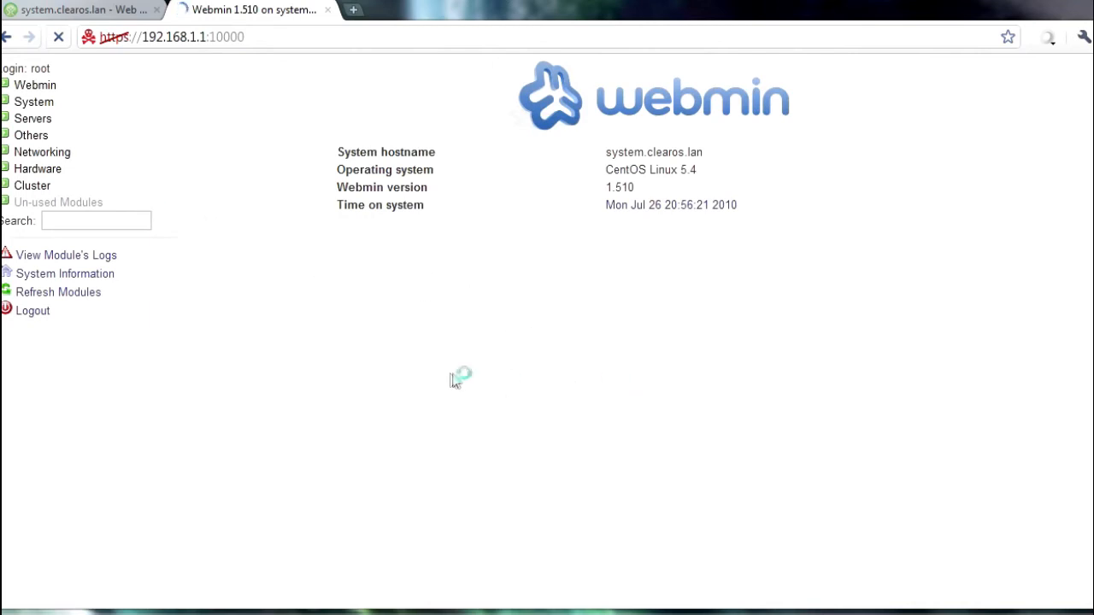
left_click_drag(652, 188, 606, 188)
left_click(613, 347)
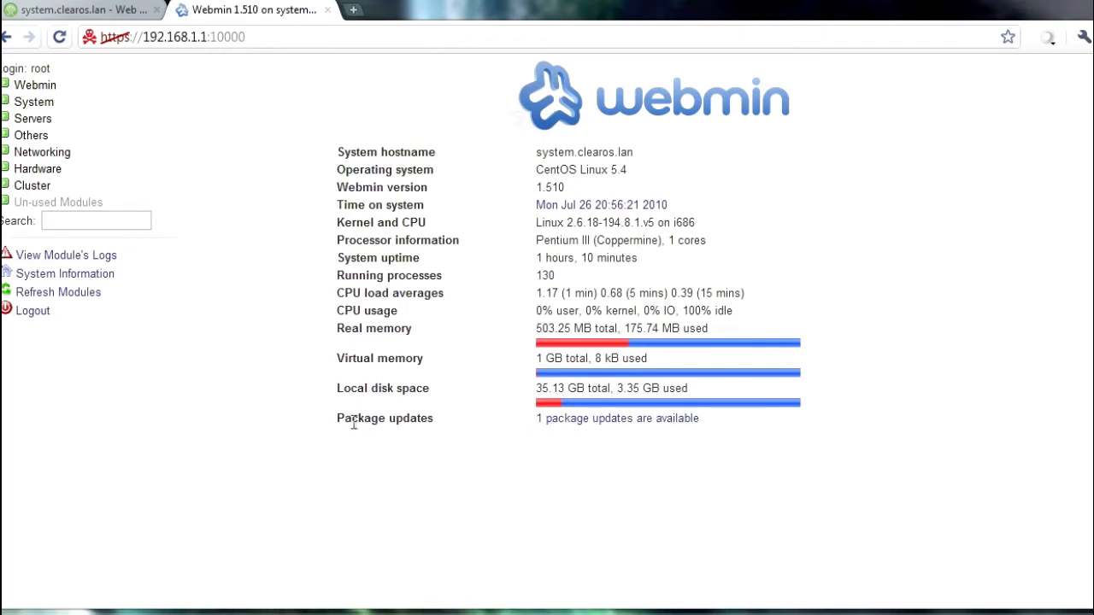
left_click(575, 423)
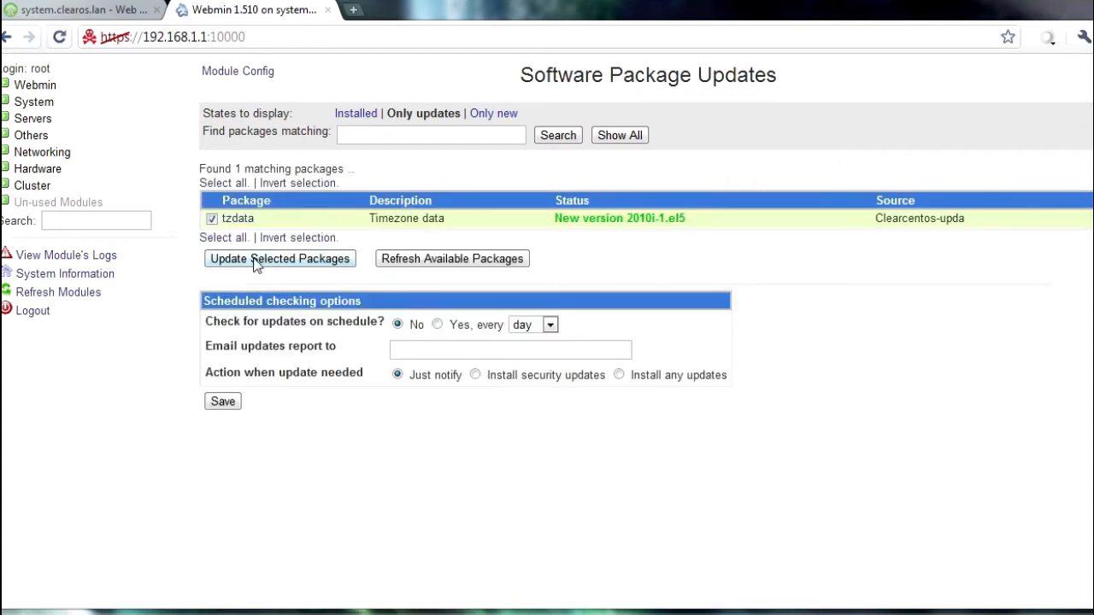
Step: Install the tzdata 2010i-1.el5 update and return to the package updates list
left_click(253, 259)
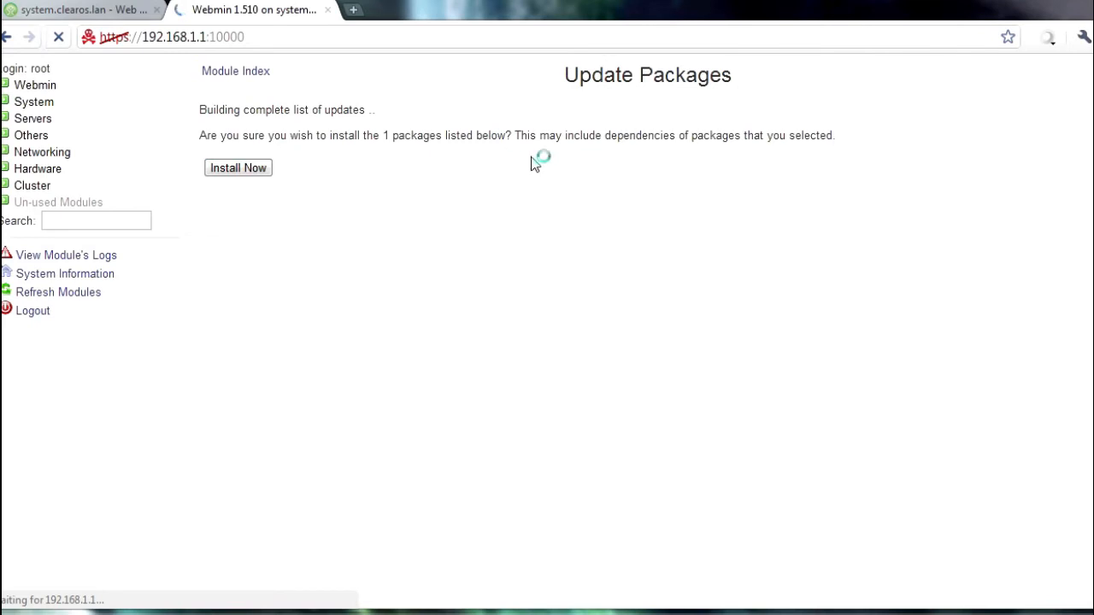
left_click(251, 165)
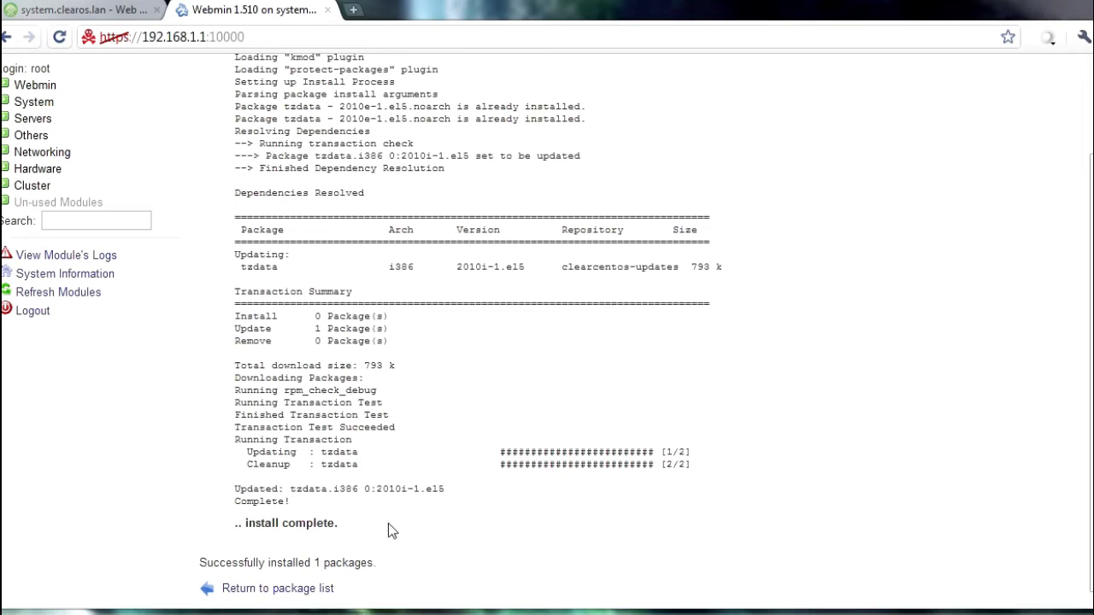
left_click(299, 596)
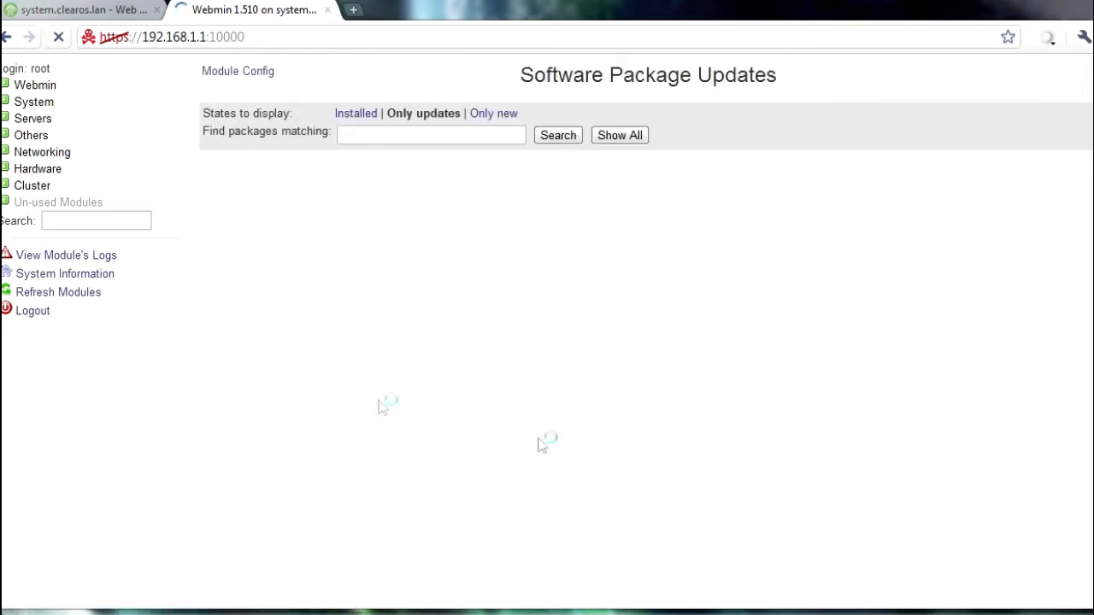
Step: Open httpd.conf for editing from the Apache Webserver module's global configuration
left_click(20, 88)
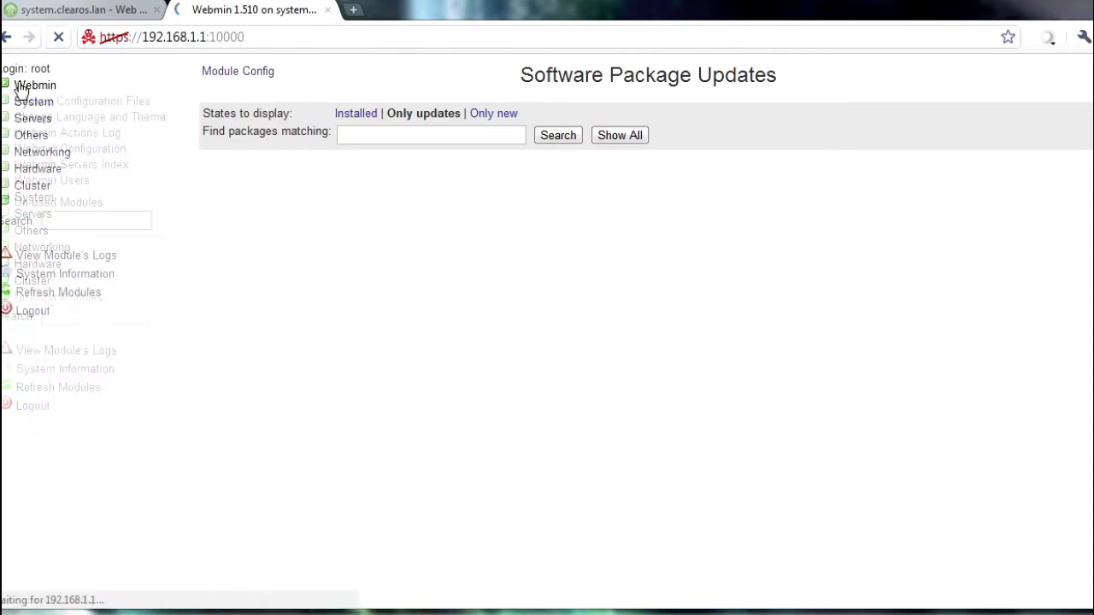
left_click(34, 106)
left_click(36, 105)
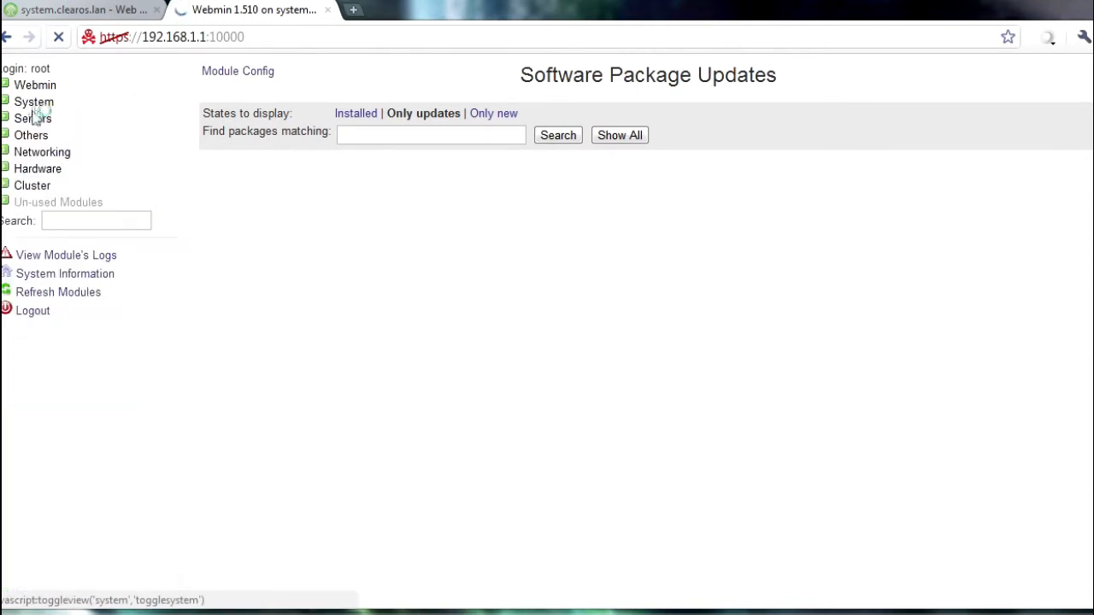
left_click(34, 120)
left_click(36, 135)
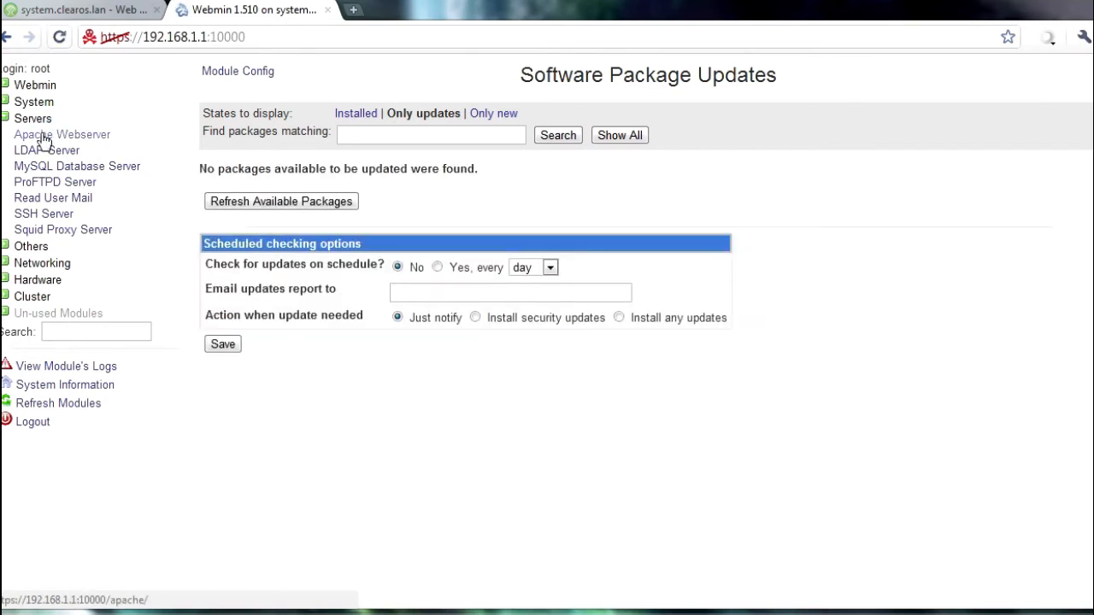
left_click(45, 139)
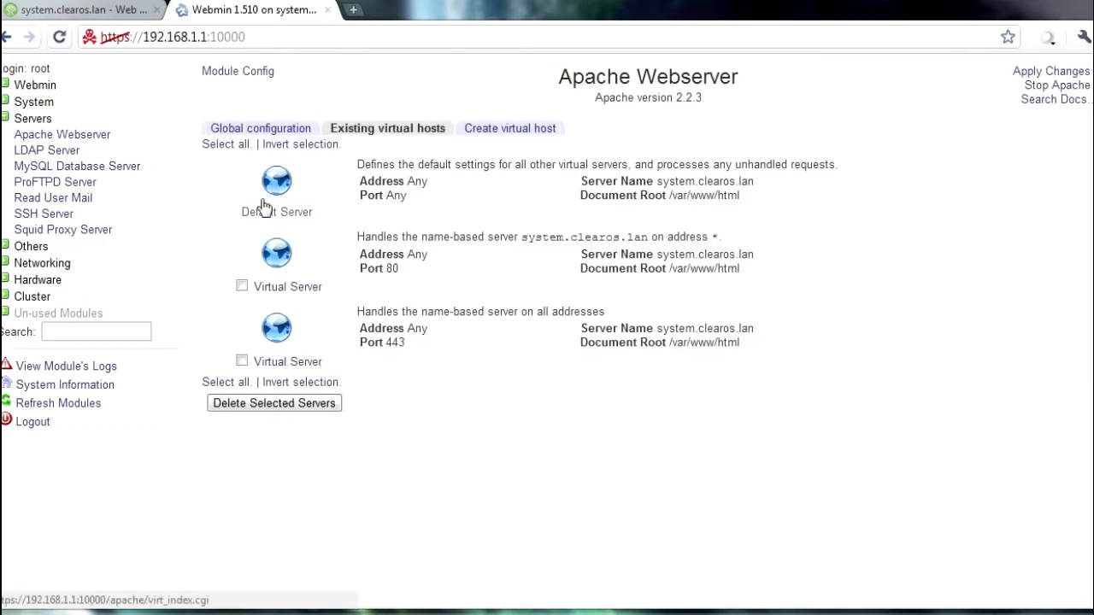
left_click(232, 127)
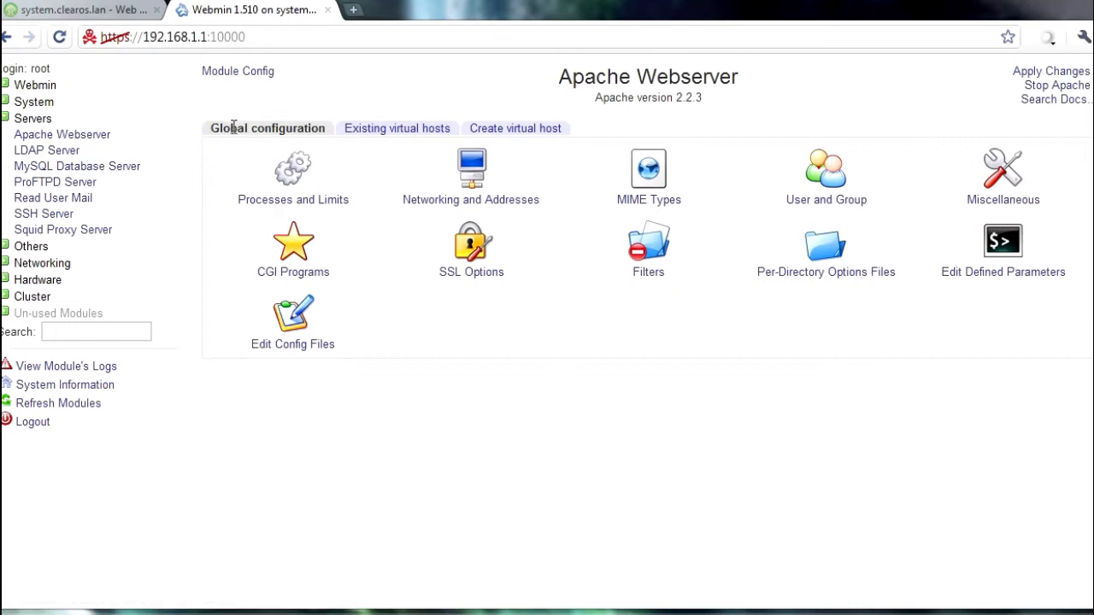
left_click(313, 350)
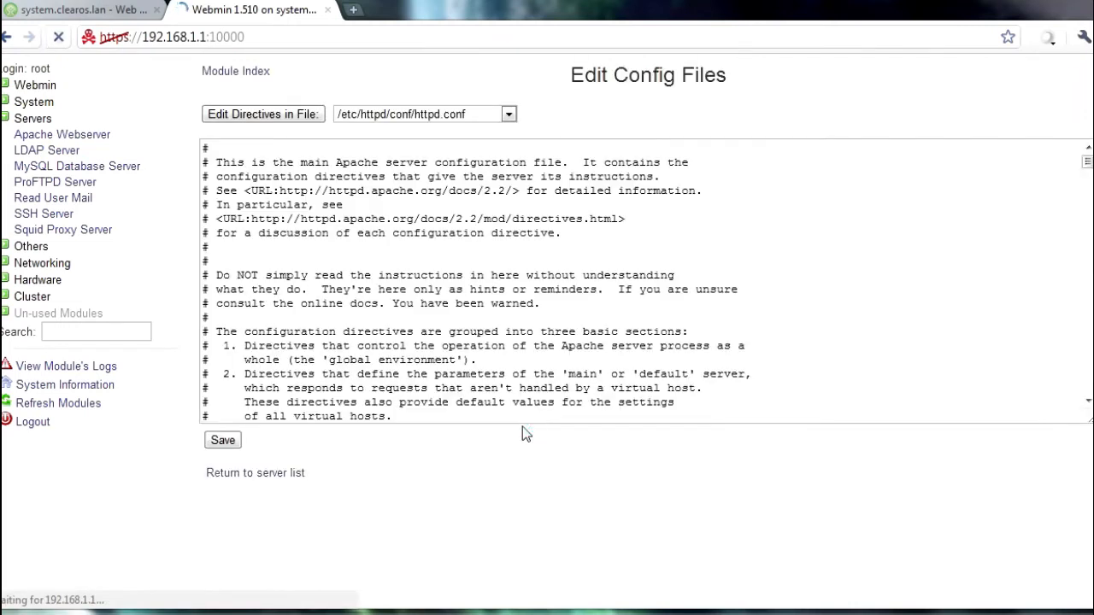
Step: Change AllowOverride None to All in the <Directory /> block and save httpd.conf
left_click(581, 345)
scroll(582, 345, "down", 5)
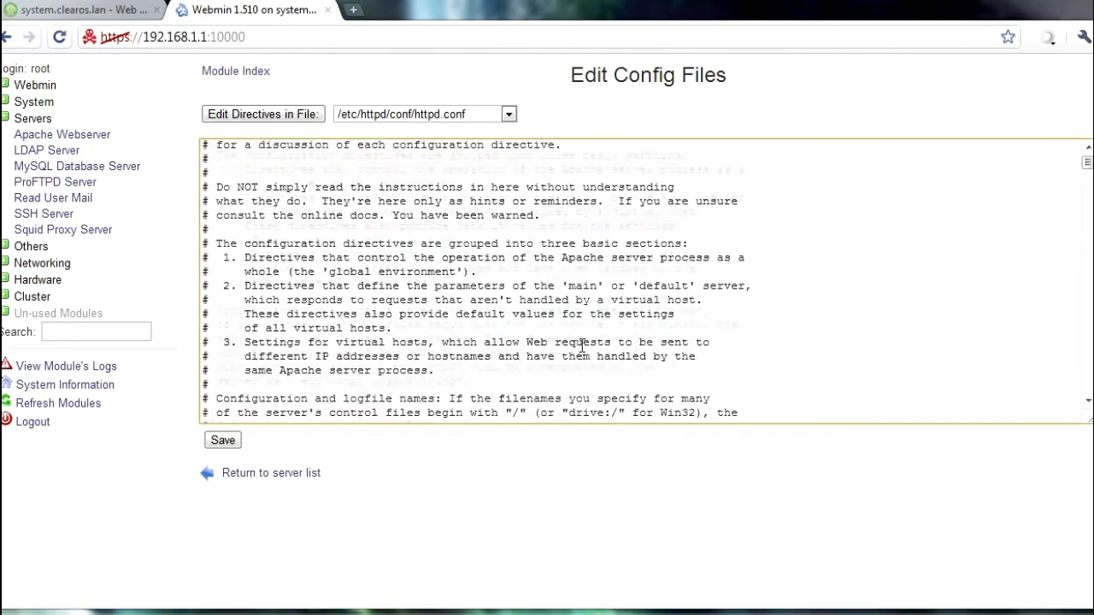
scroll(604, 348, "down", 10)
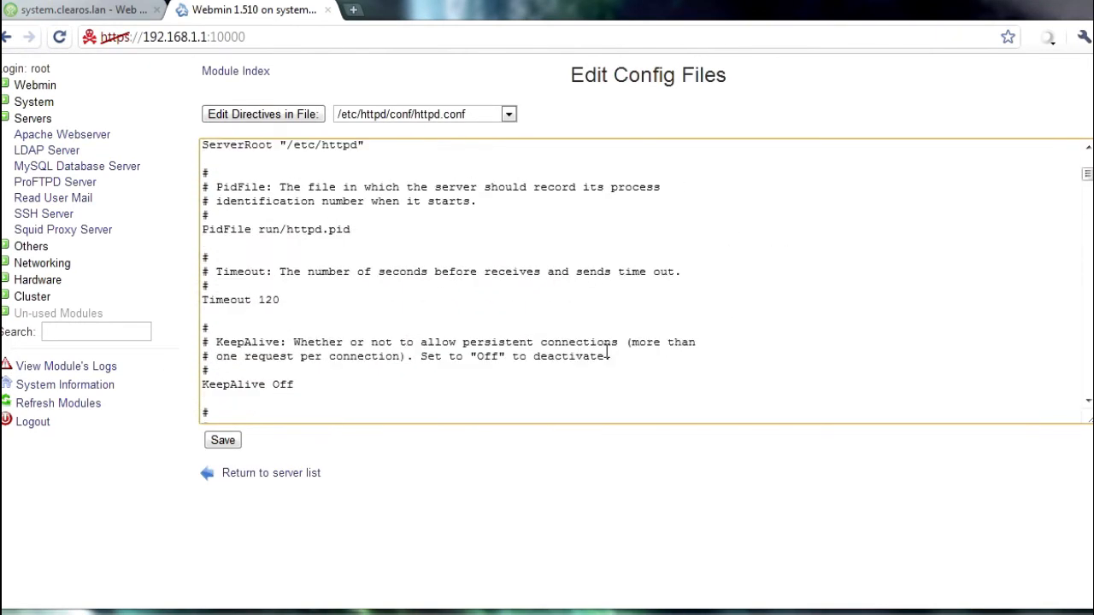
scroll(604, 349, "down", 12)
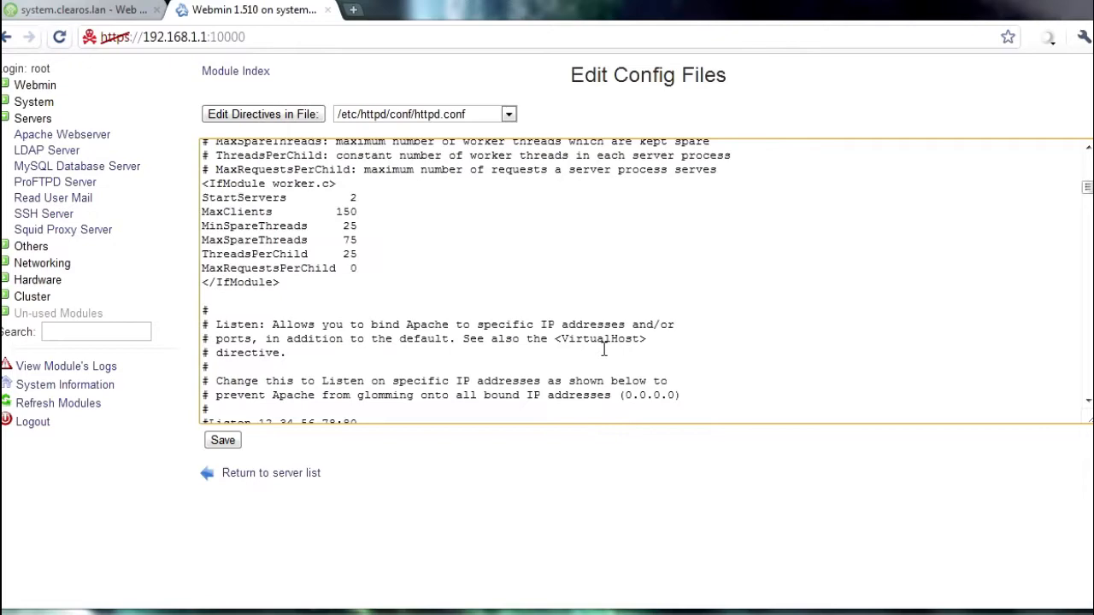
scroll(604, 348, "down", 15)
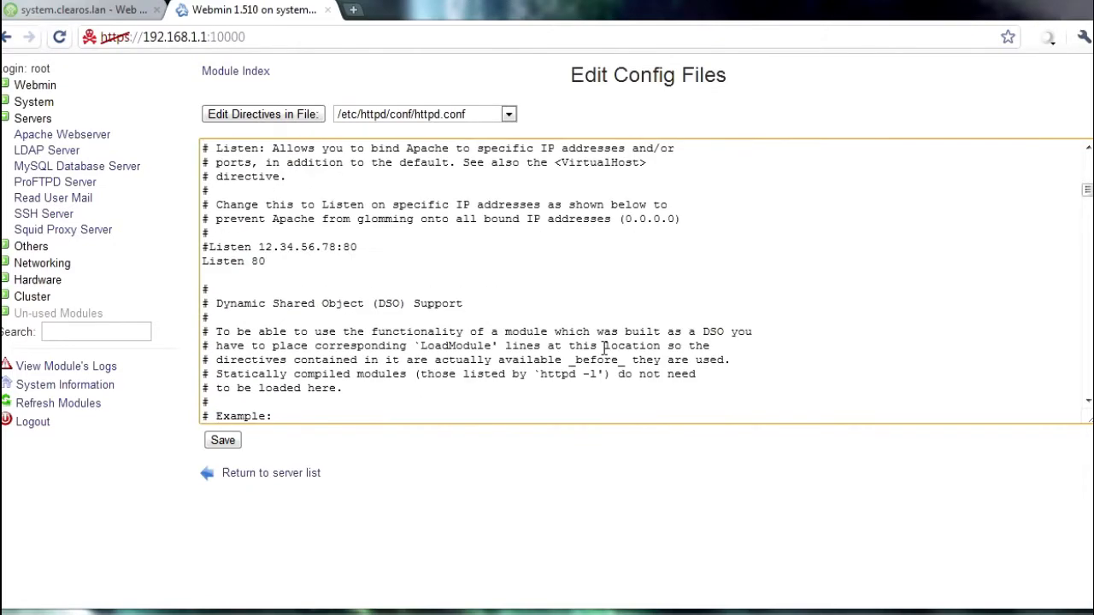
scroll(604, 349, "down", 15)
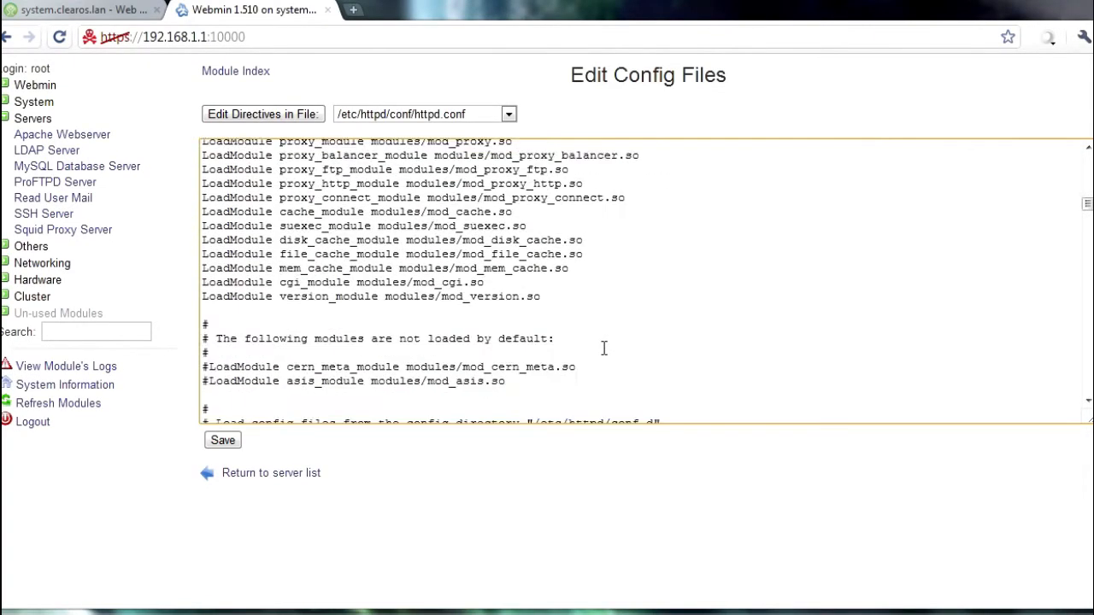
scroll(585, 366, "up", 4)
scroll(572, 375, "down", 10)
scroll(573, 377, "down", 6)
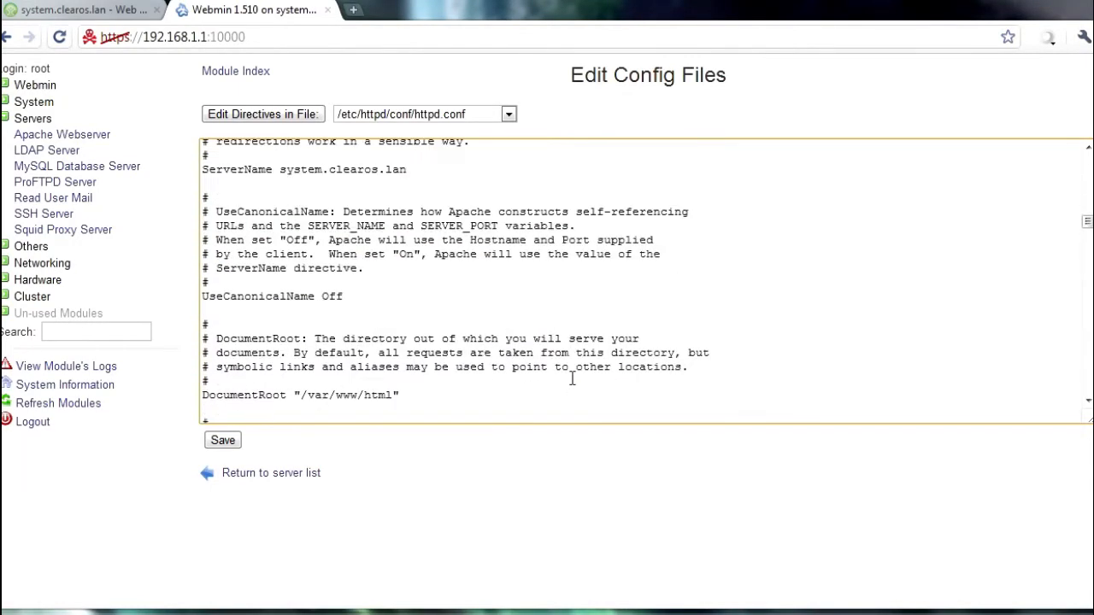
scroll(573, 379, "down", 3)
left_click(369, 388)
left_click_drag(214, 360, 283, 402)
left_click(290, 395)
double_click(344, 388)
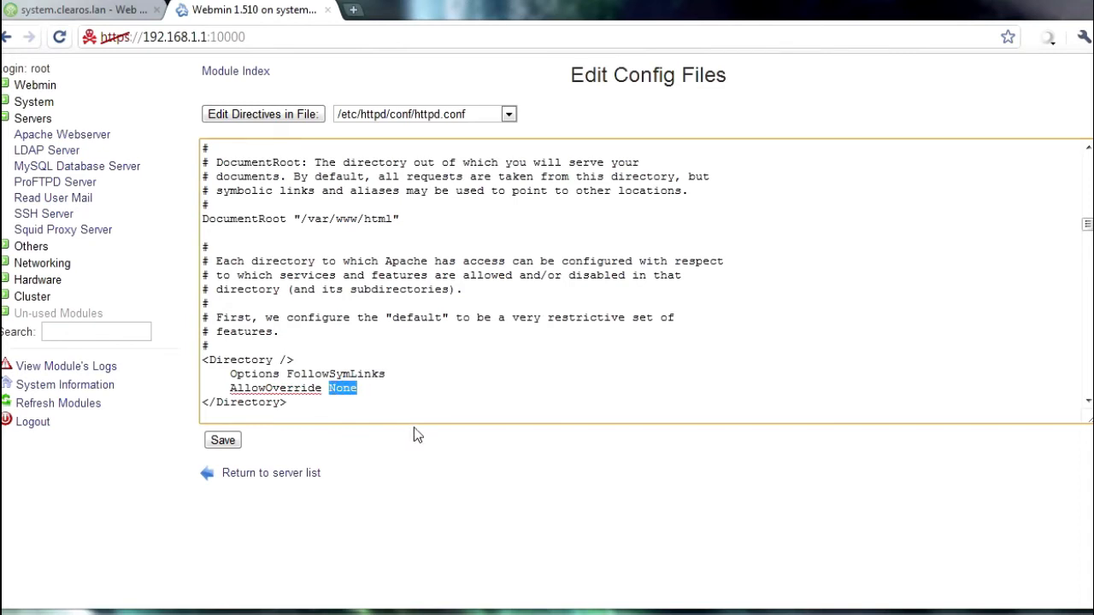
type("All")
left_click(516, 332)
left_click(223, 442)
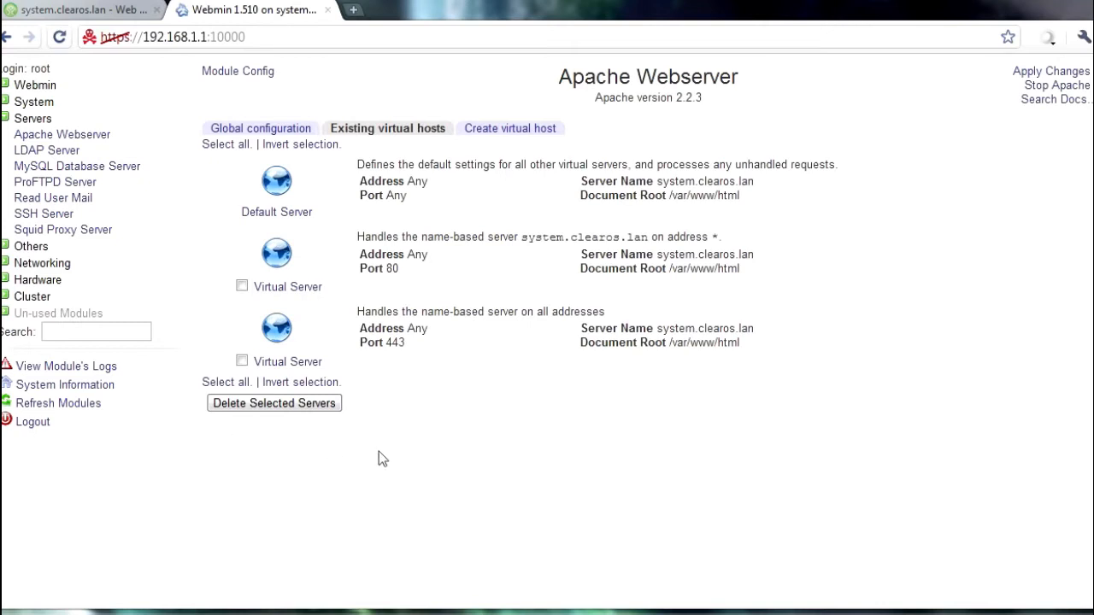
Step: Log in to the MySQL Database Server module with the admin username and password
left_click(111, 171)
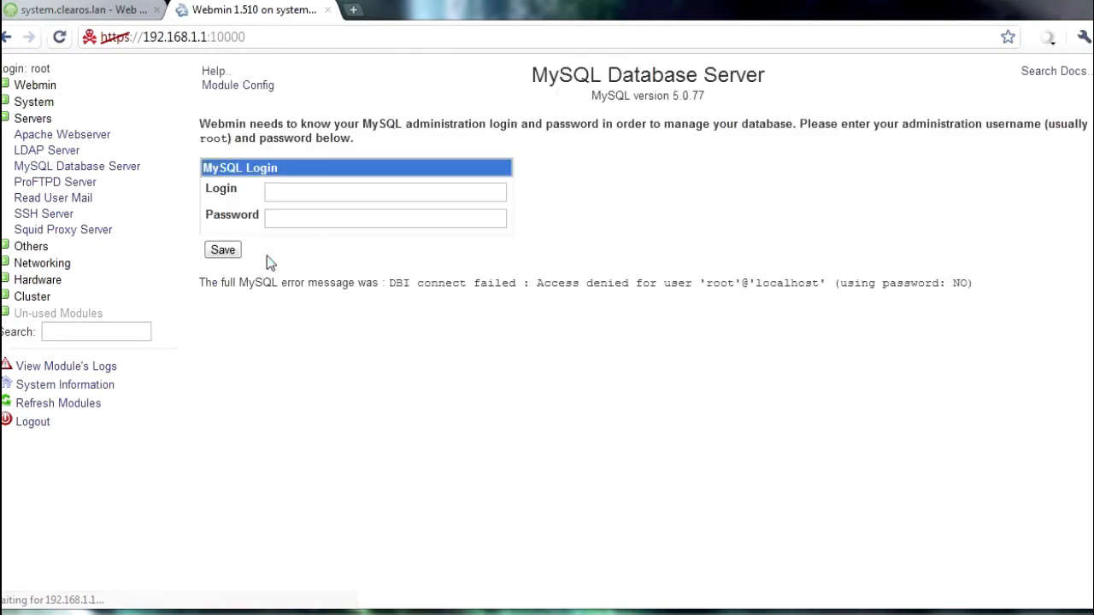
left_click(283, 190)
type("root")
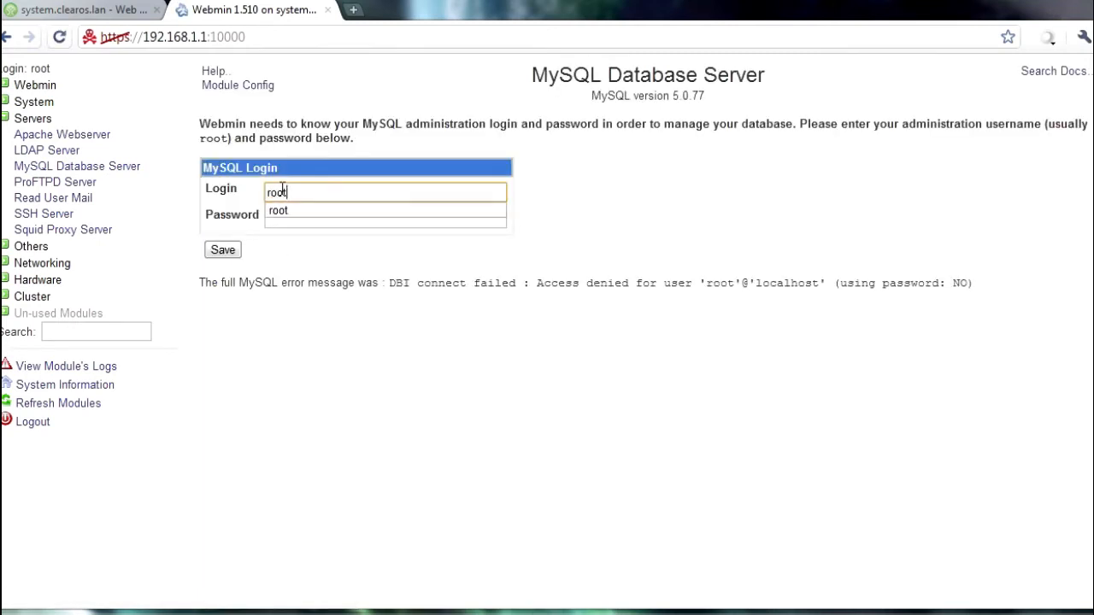
key("Tab")
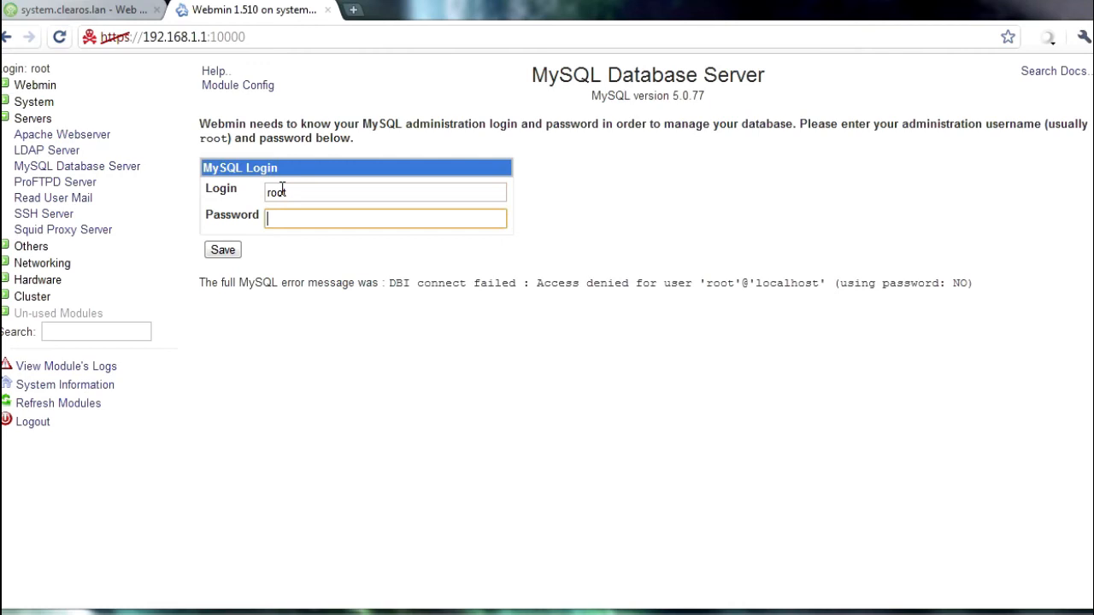
type("password")
left_click(236, 253)
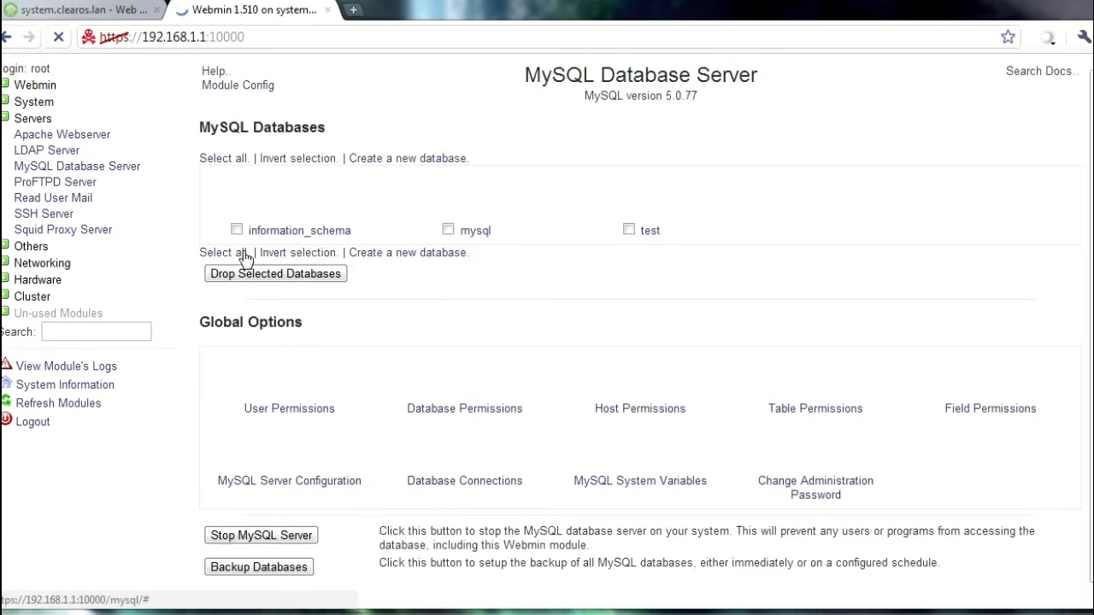
left_click(1087, 71)
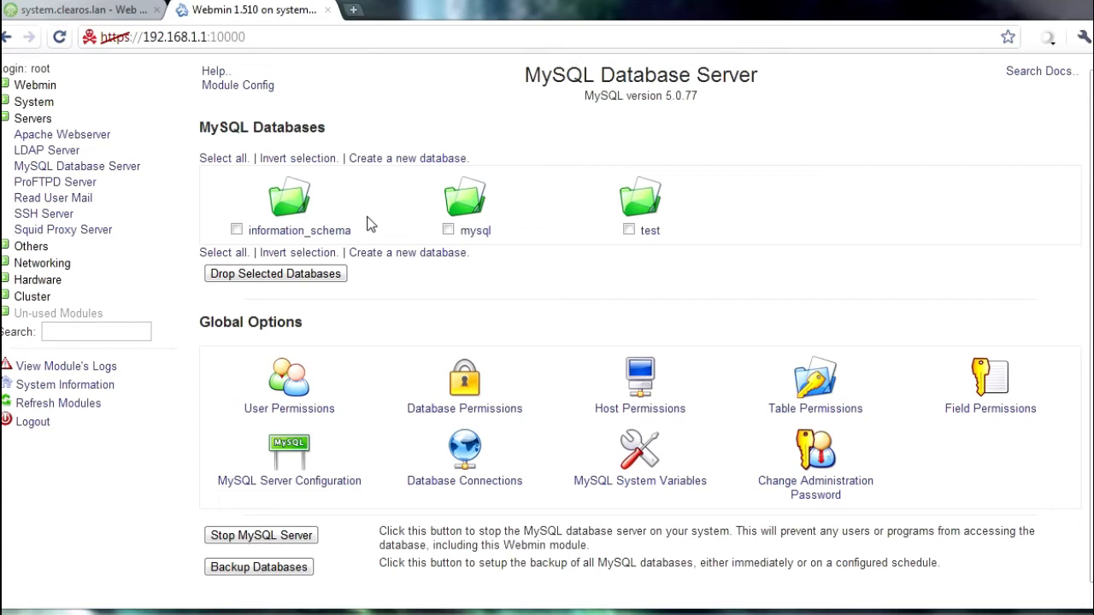
Step: Create a new MySQL database named wordpress
left_click(382, 163)
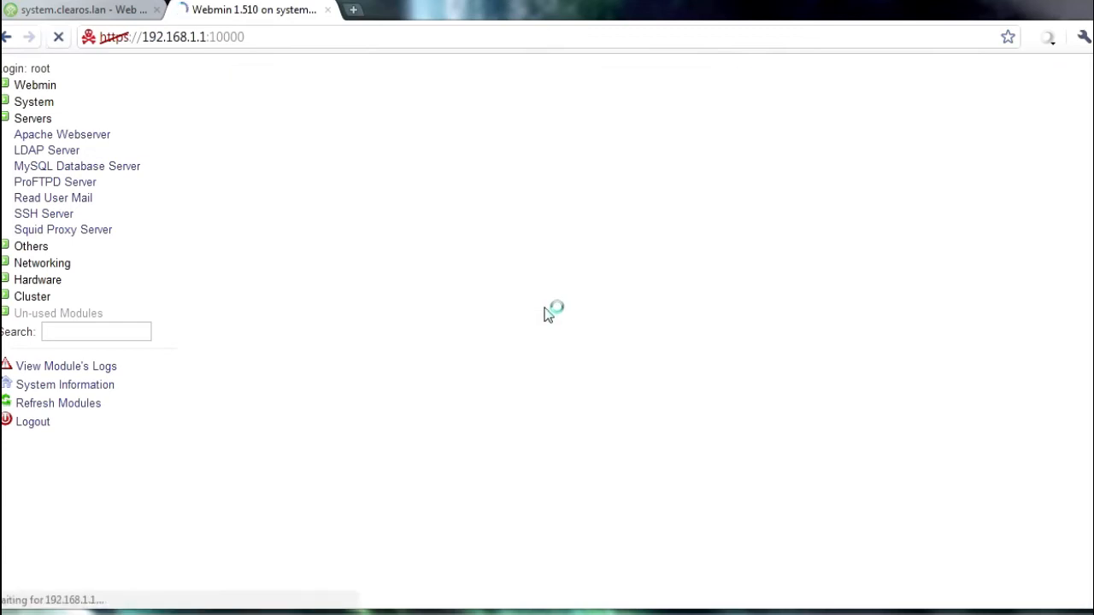
left_click(393, 140)
type("wordpress")
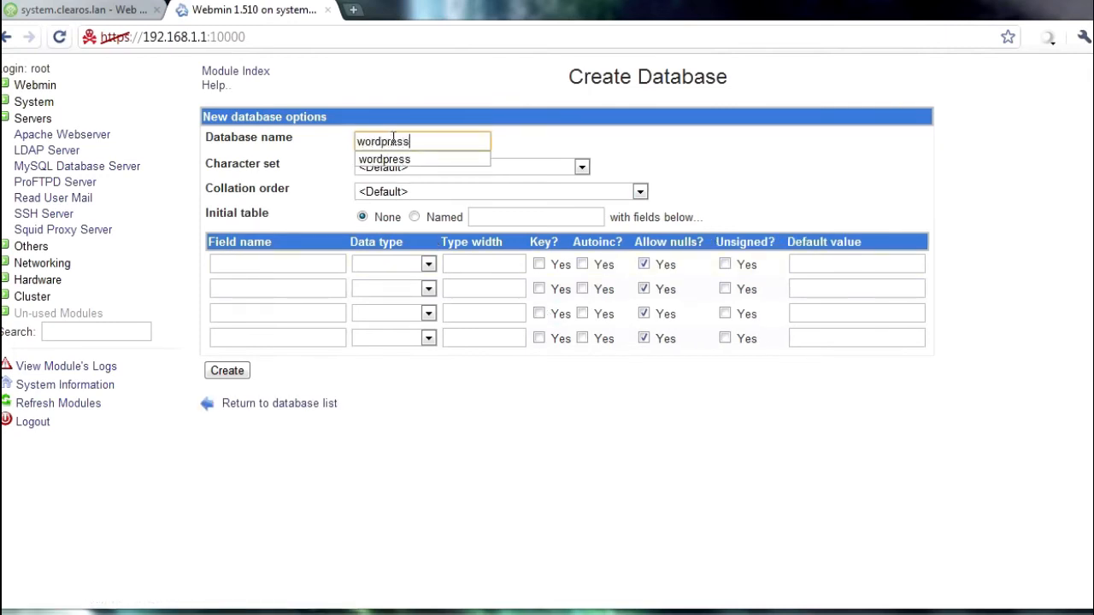
left_click(394, 115)
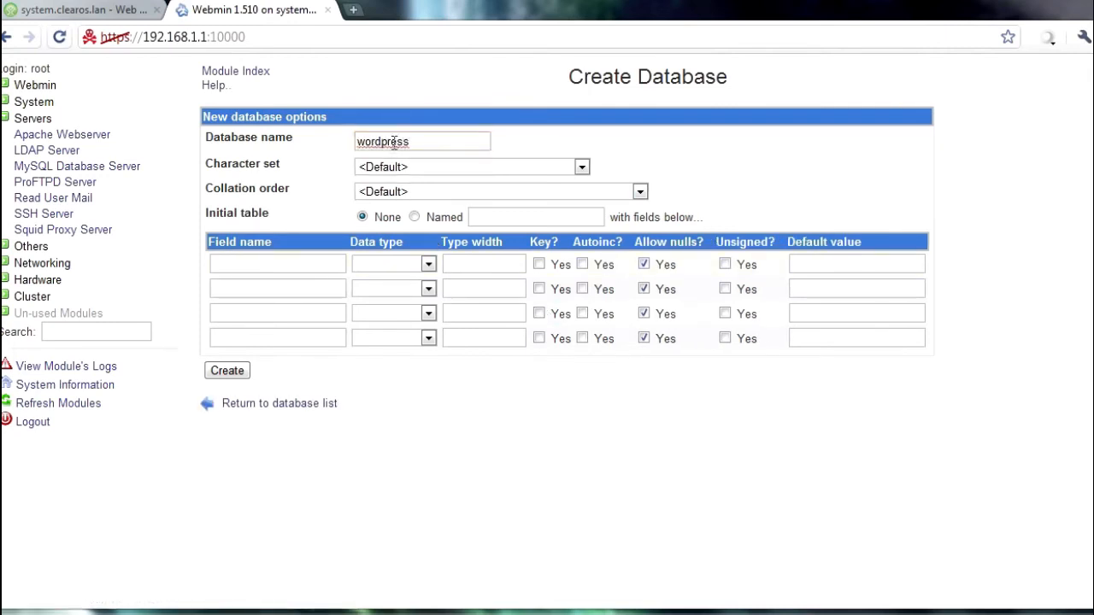
left_click(228, 371)
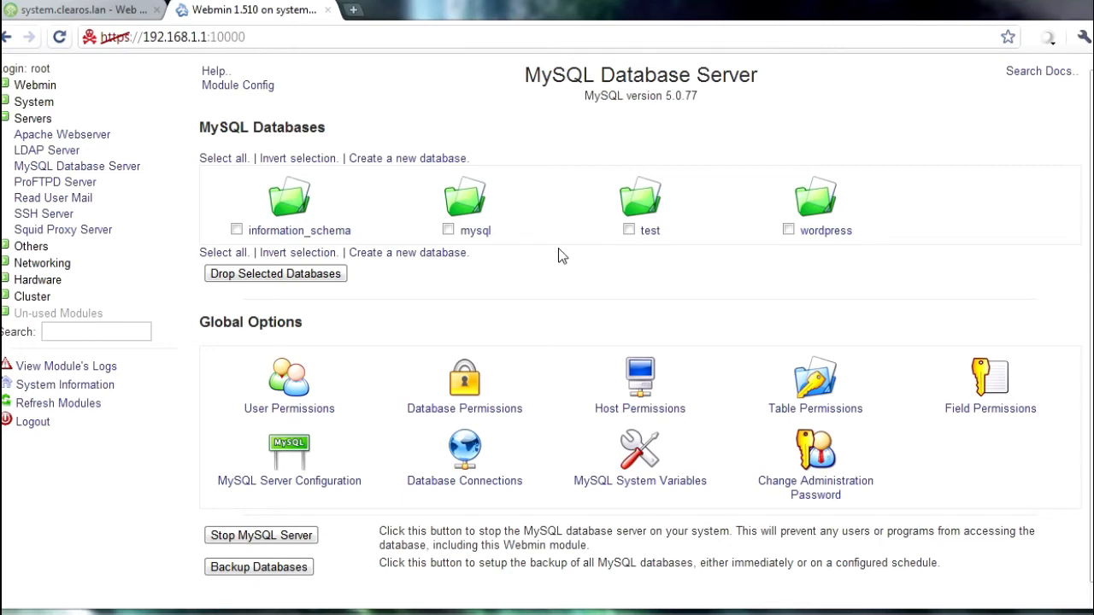
left_click(355, 12)
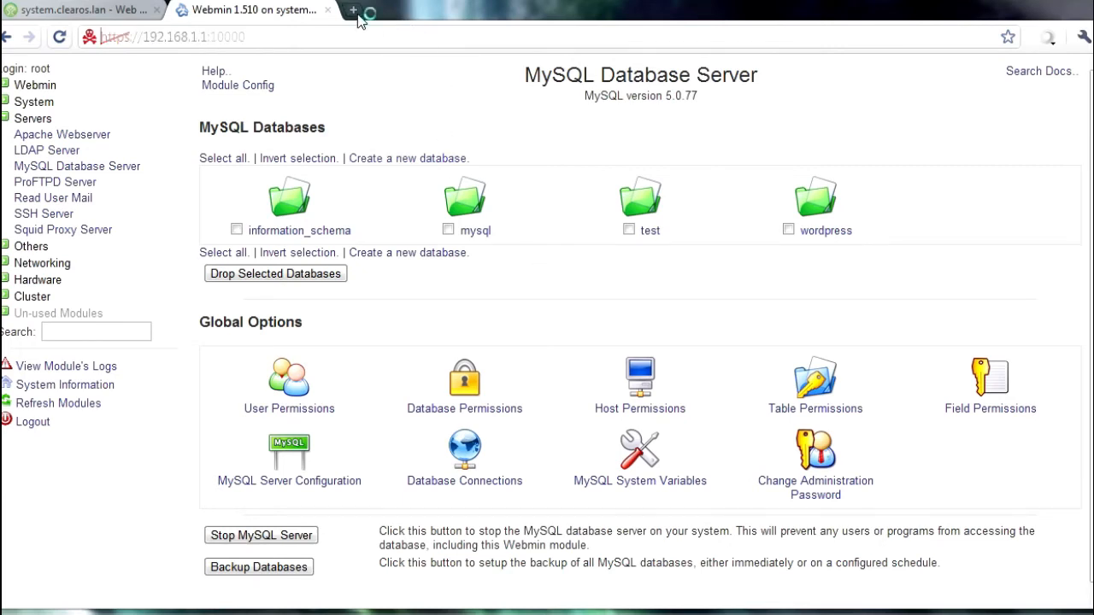
Step: Go to wordpress.org and download the WordPress 3.0 zip from its download page
type("wor")
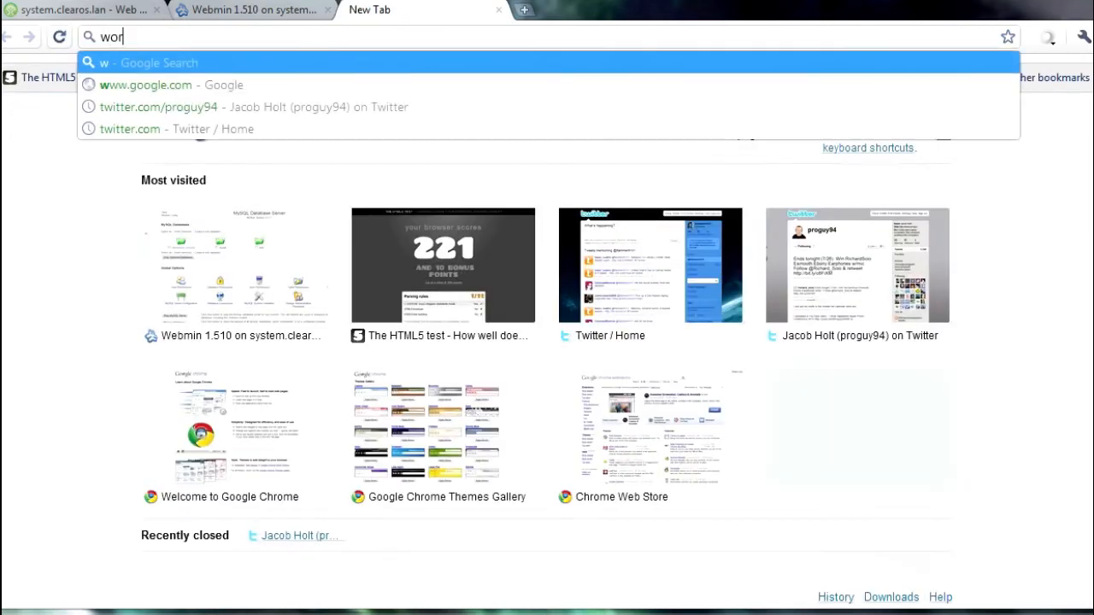
type("dpress.org")
key("Return")
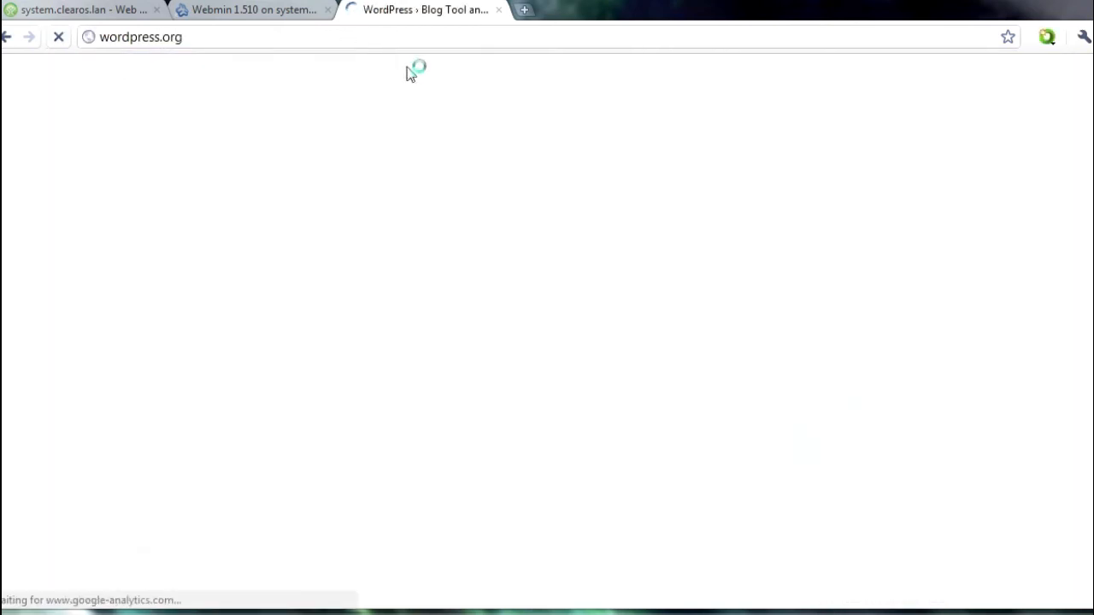
left_click(795, 399)
left_click(823, 250)
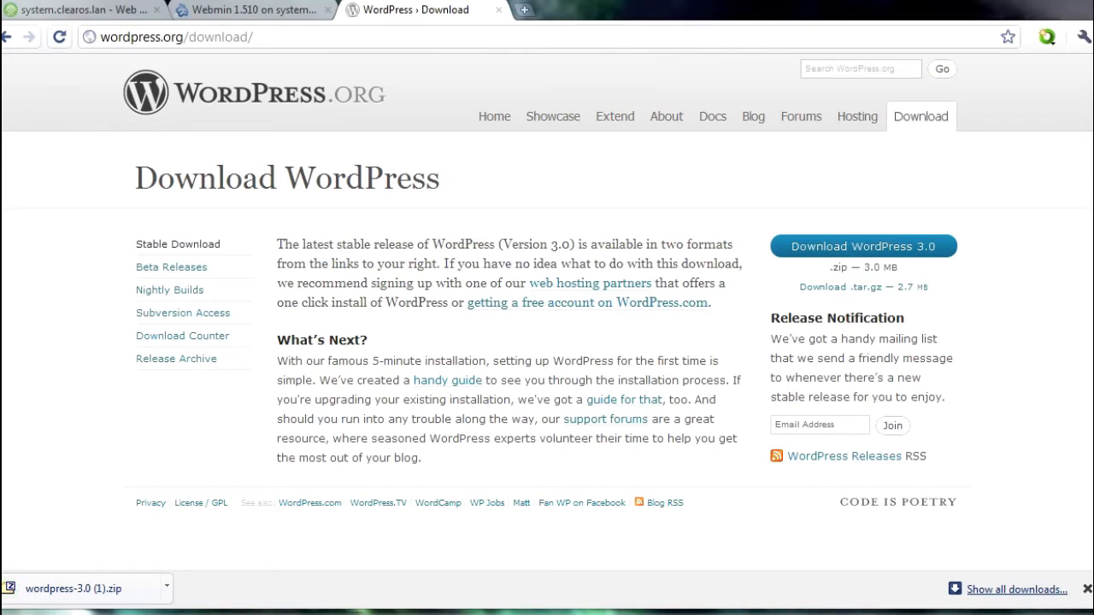
Step: Extract the zip's wordpress folder into Documents\web server with 7-Zip, then return to Explorer
left_click(136, 594)
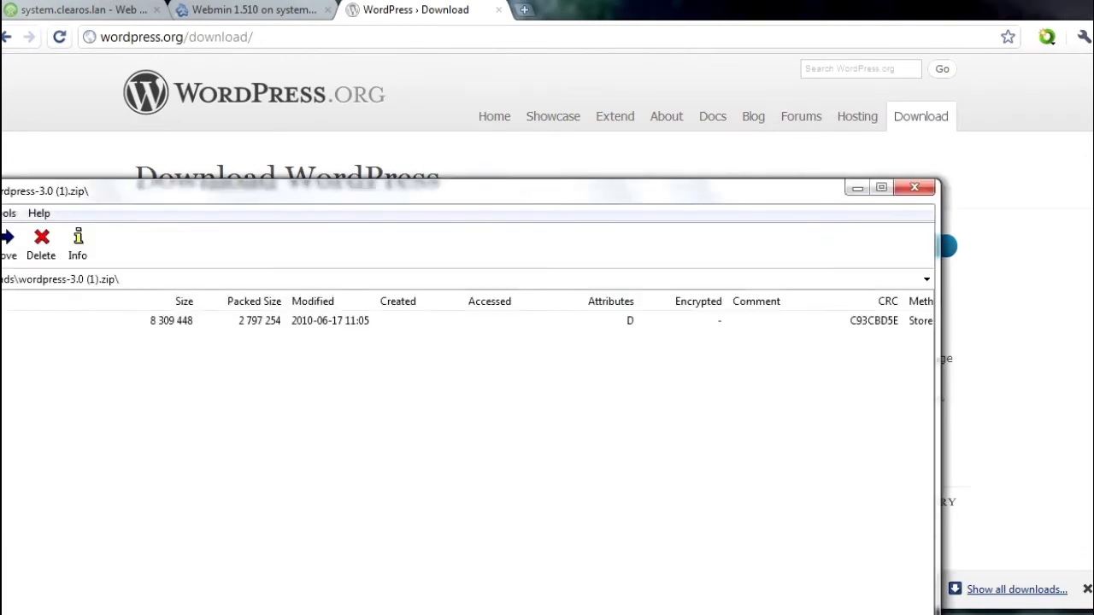
right_click(2, 322)
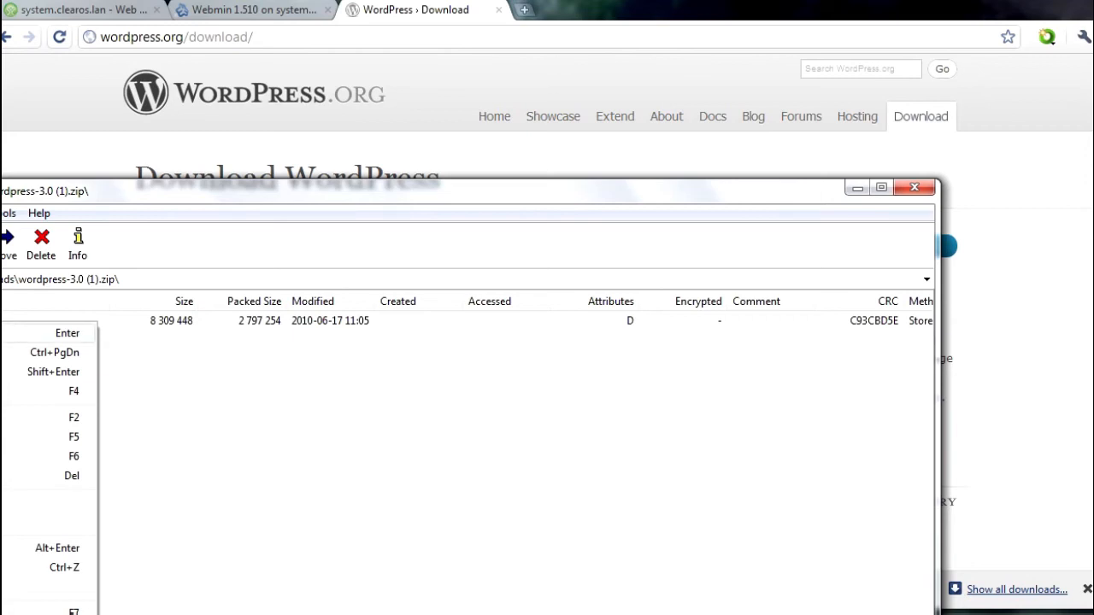
left_click(316, 483)
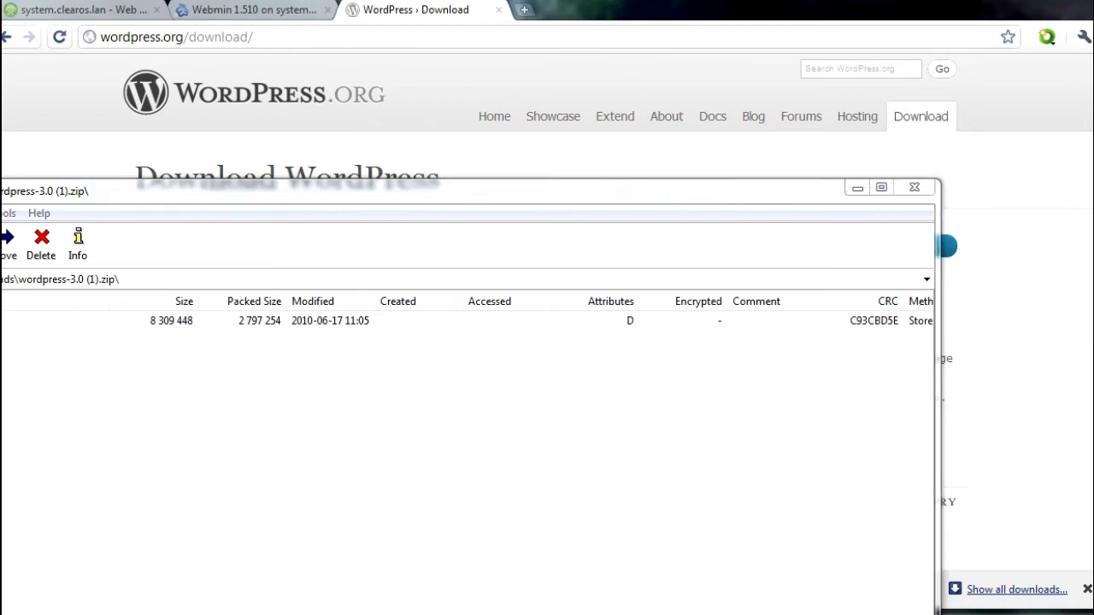
left_click(955, 589)
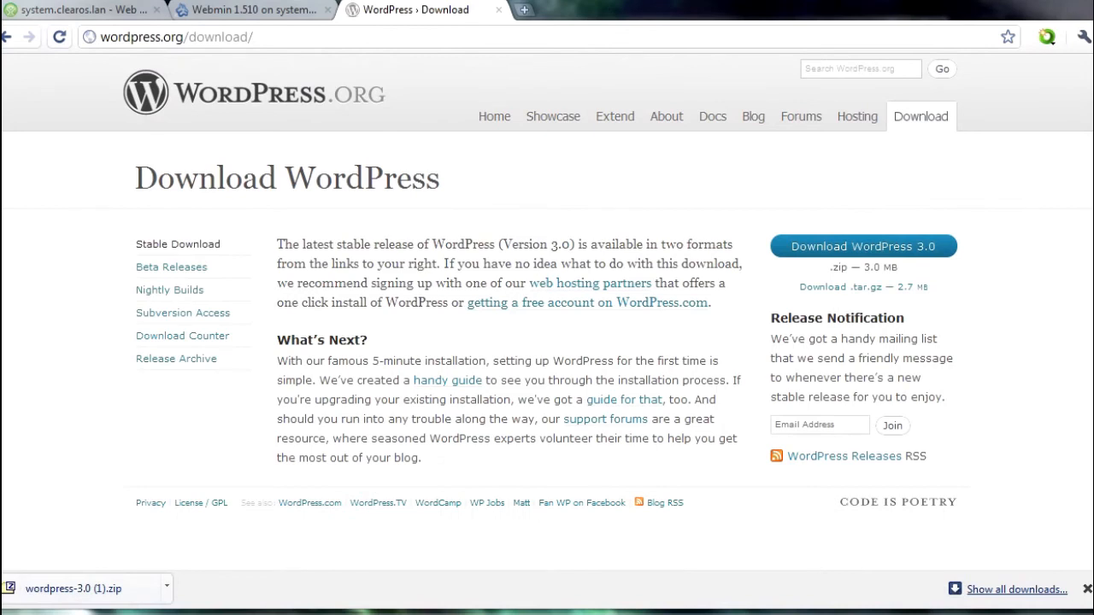
key("alt+Tab")
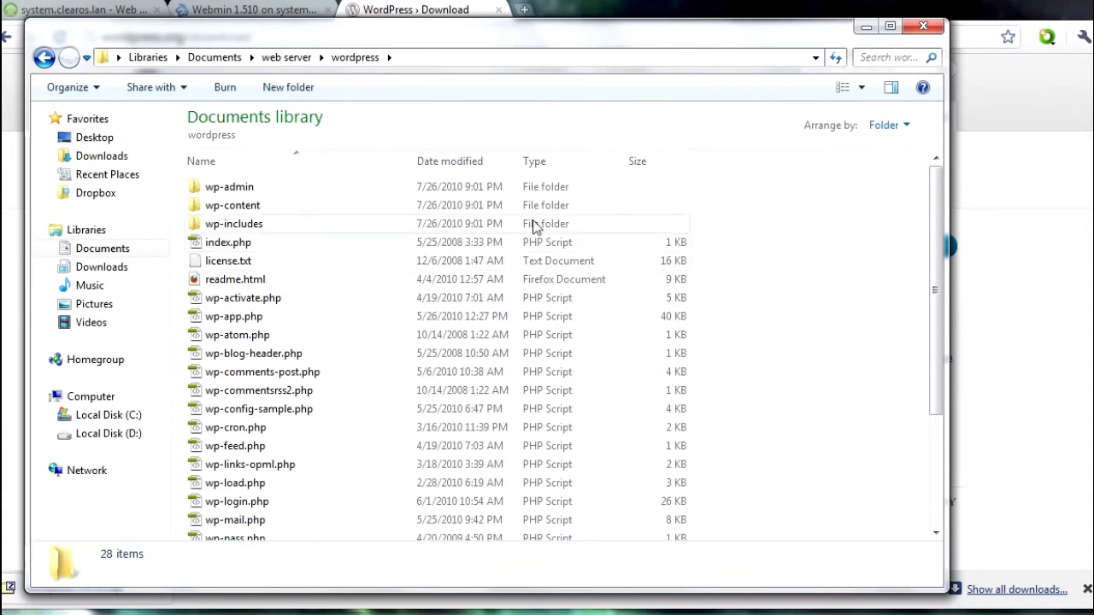
Step: Enter host 192.168.1.1 and the FTP username in FileZilla's Quickconnect bar, then minimize both windows
key("alt+Tab")
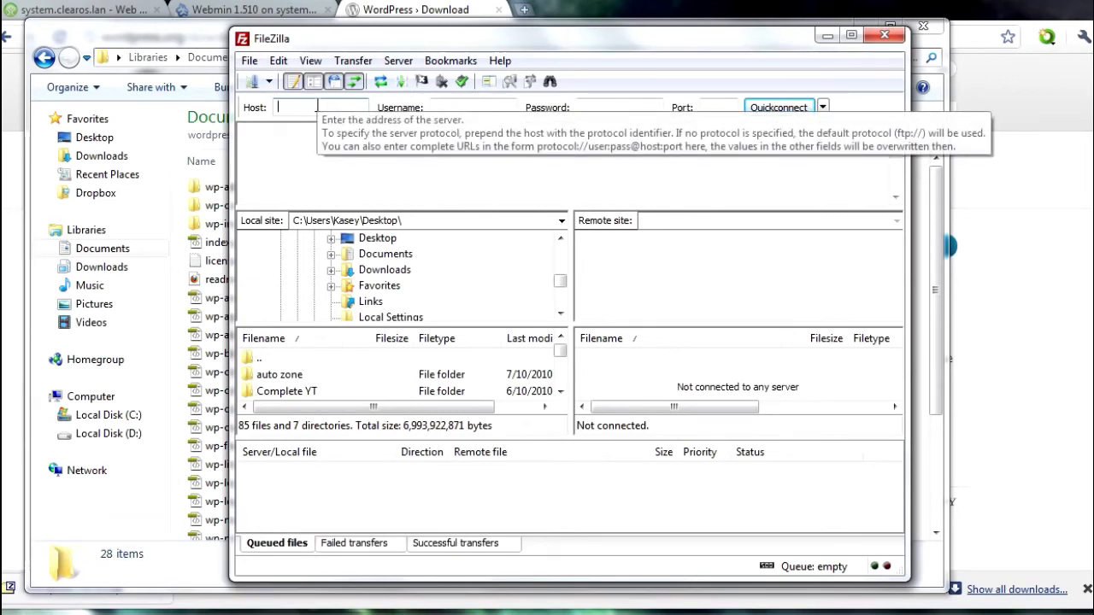
type("192.168.1.1")
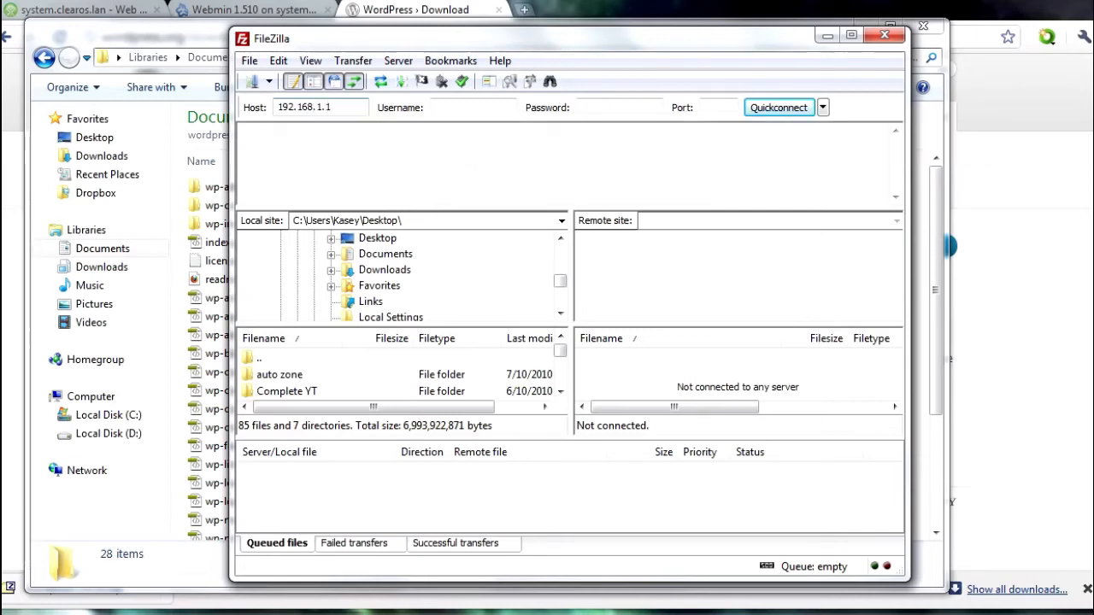
left_click(453, 108)
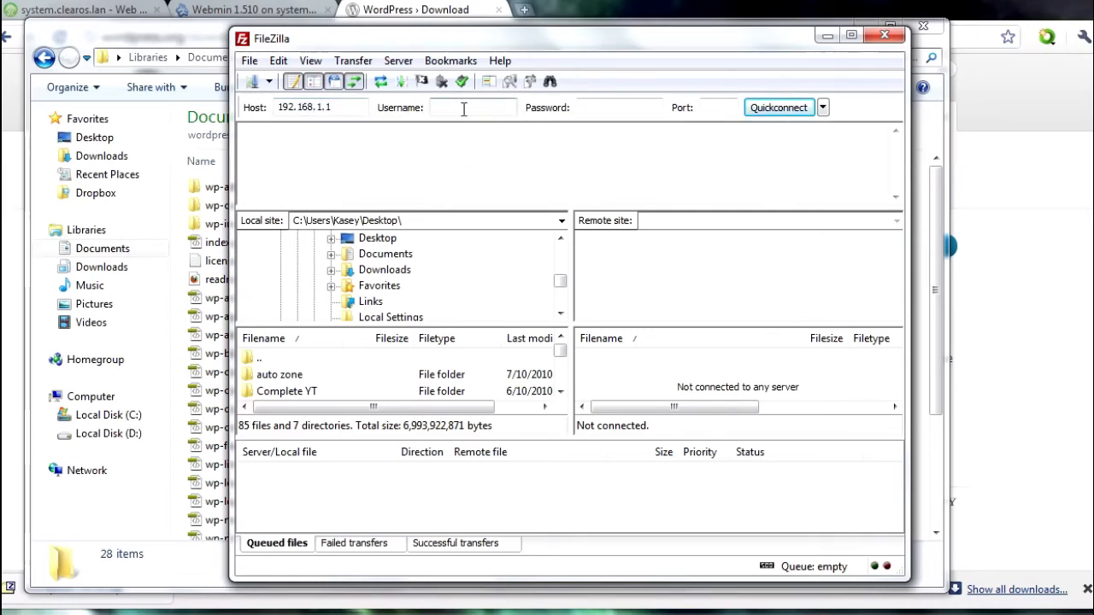
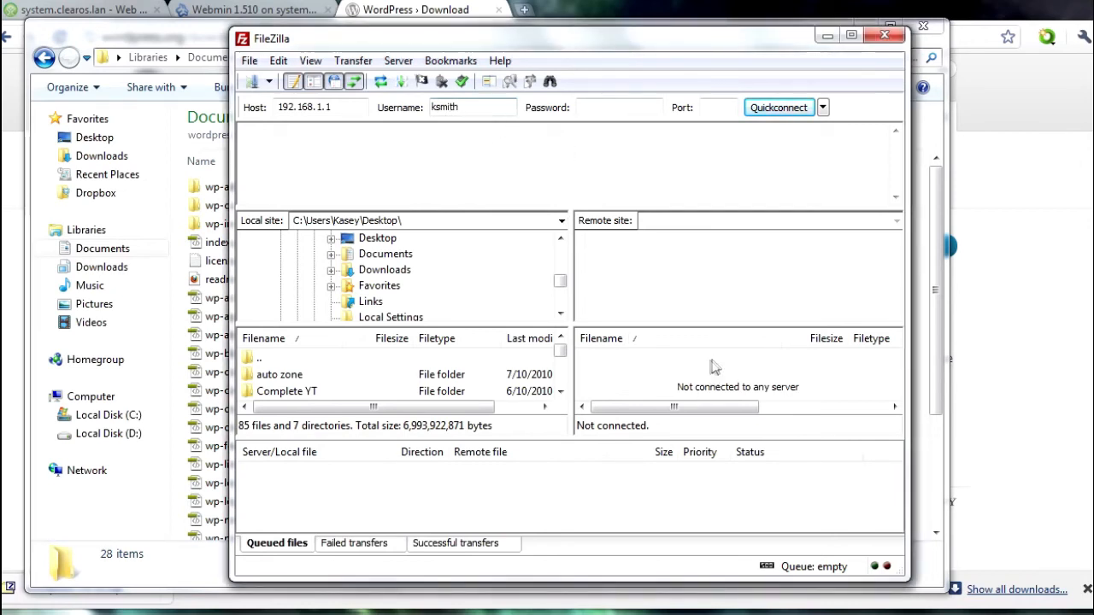
left_click(828, 36)
left_click(865, 27)
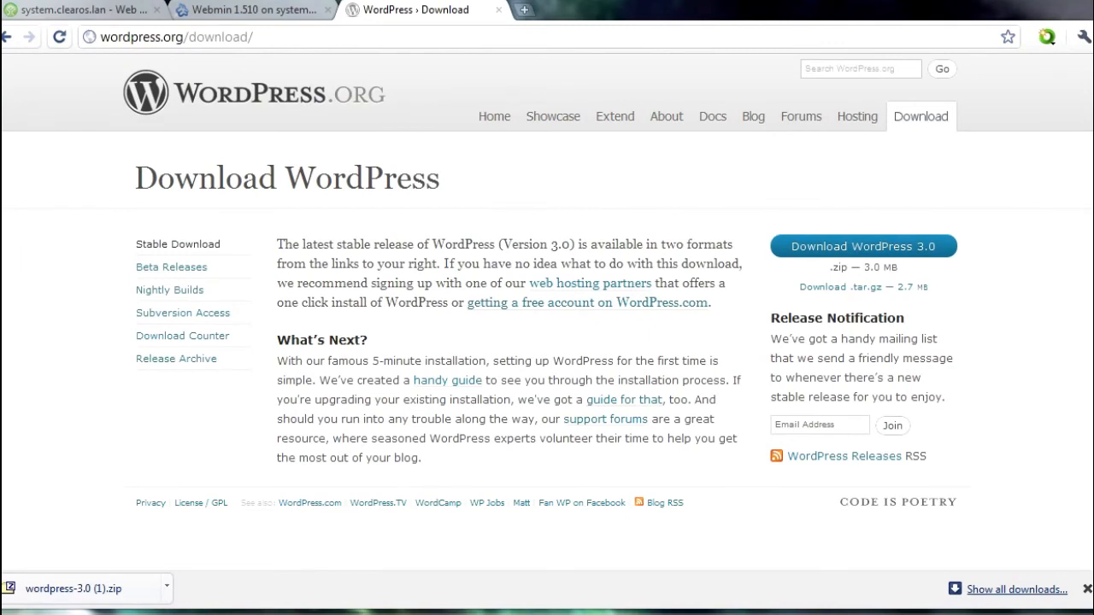
Step: On ClearOS's Web Server page, set SSL-enabled to Disabled and apply the settings
left_click(274, 14)
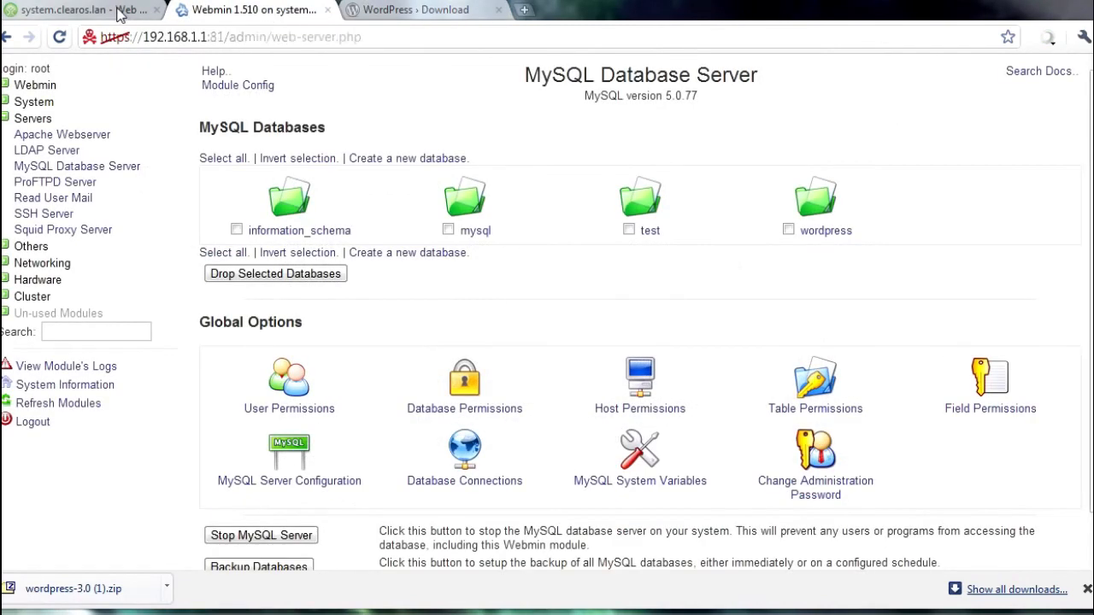
left_click(120, 14)
mouse_move(349, 151)
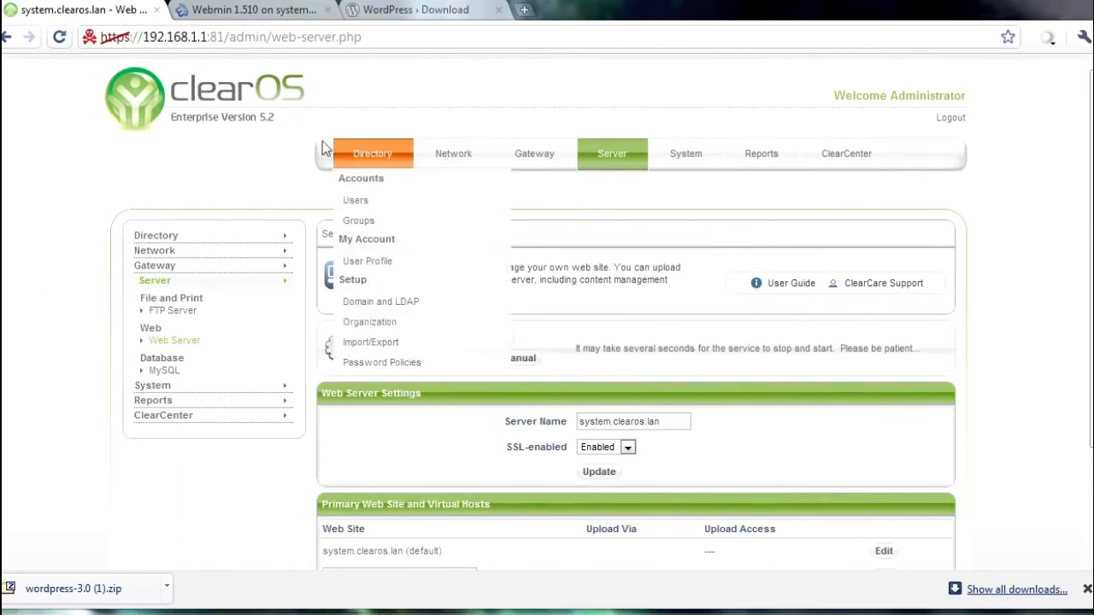
scroll(774, 390, "down", 1)
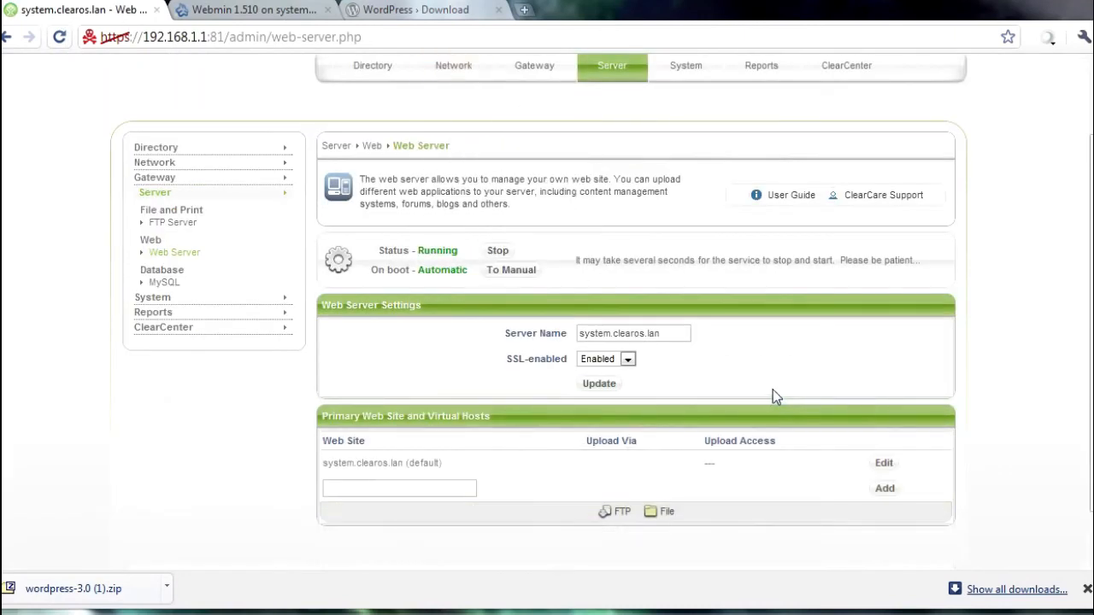
left_click(627, 359)
left_click(612, 388)
left_click(609, 385)
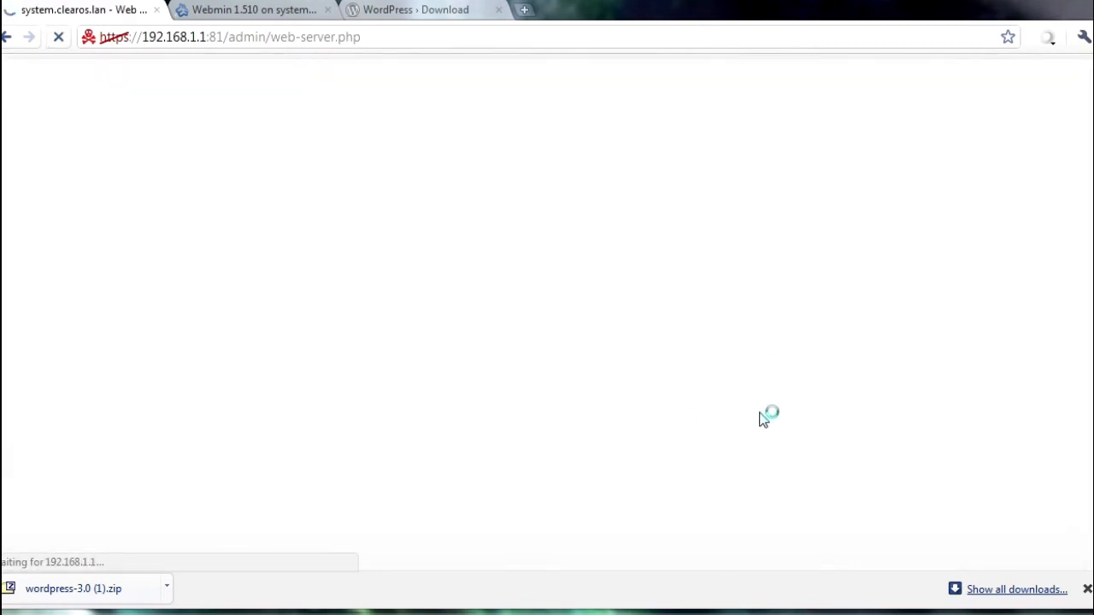
Step: Close the downloads bar and start entering a new web site name
left_click(1087, 590)
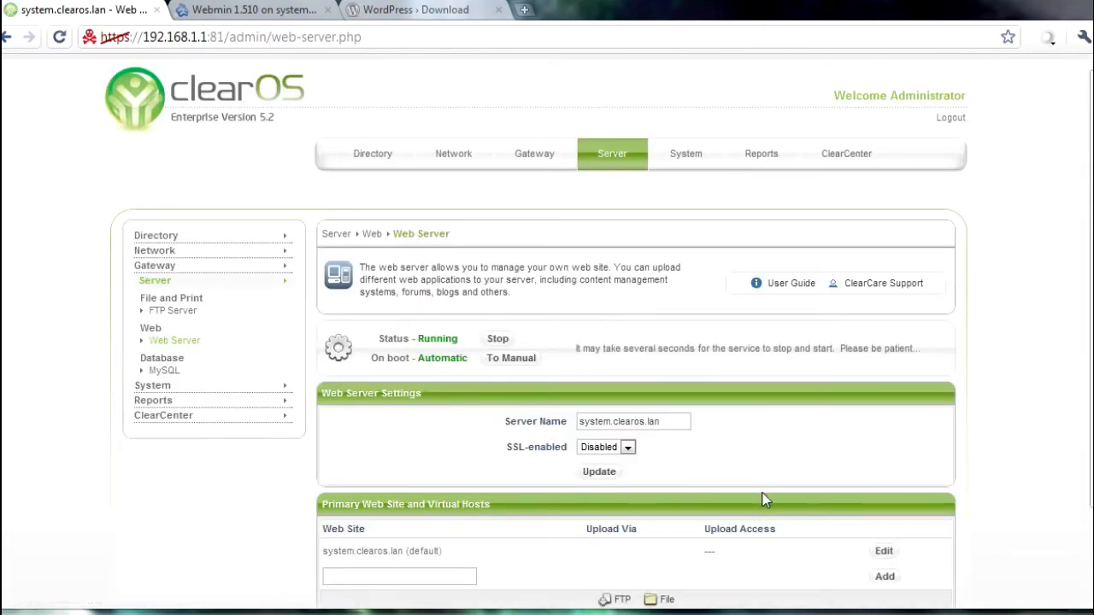
scroll(838, 444, "down", 1)
left_click(434, 483)
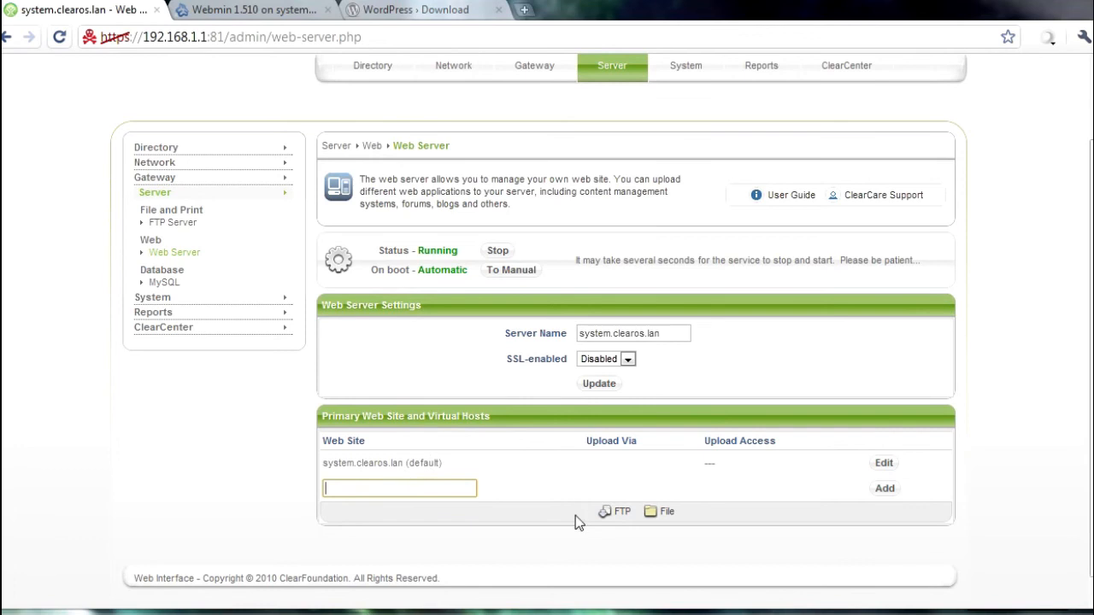
Step: Fill the Web Site box with the suggested lanparty1.poweredbyclear.com host name
left_click(406, 494)
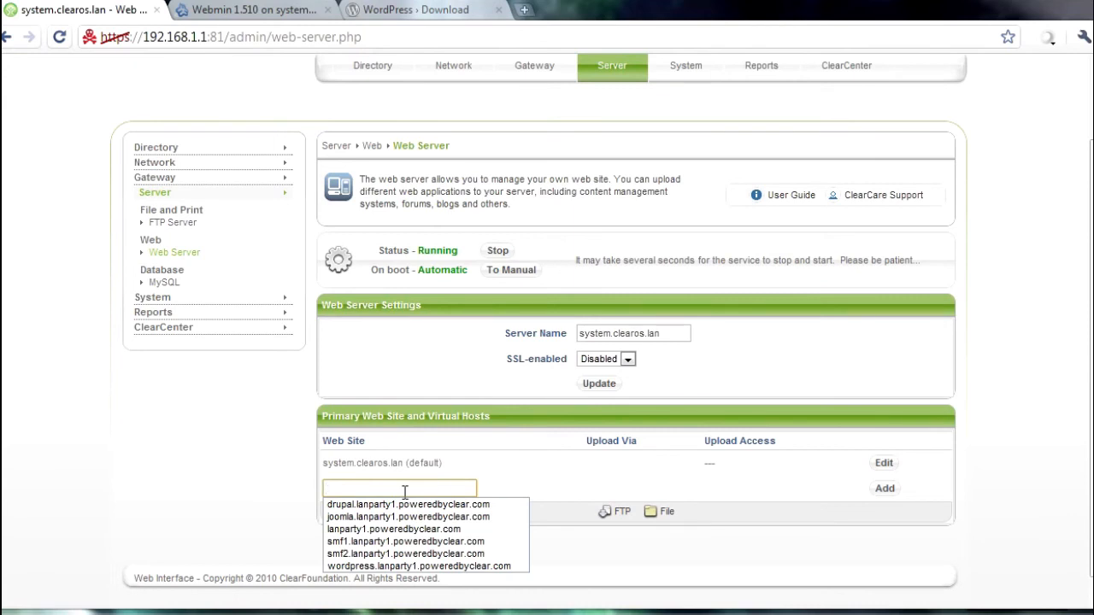
type("lanpart")
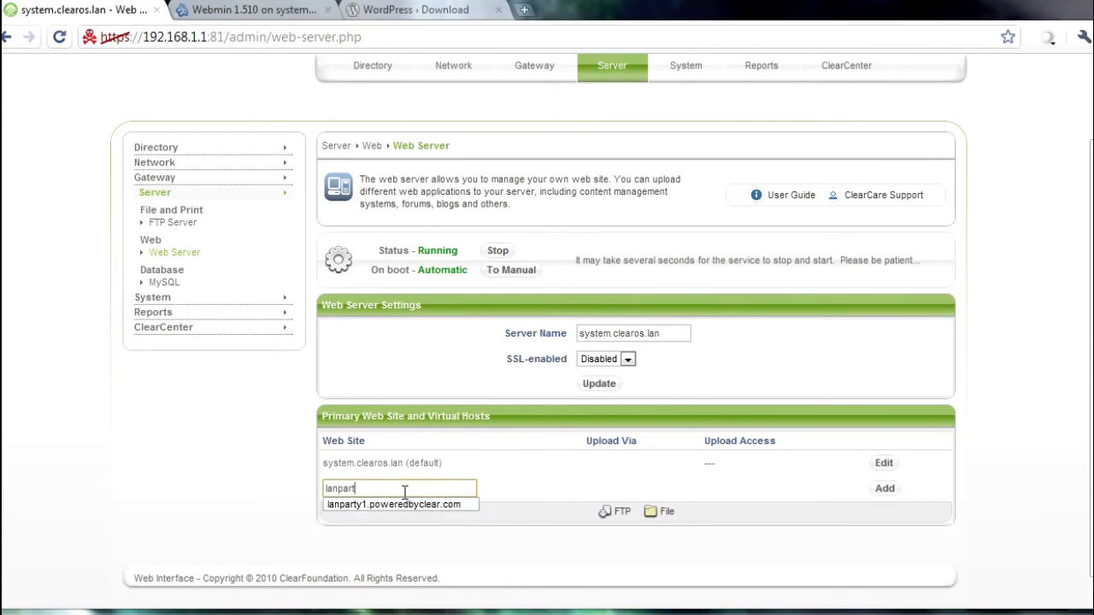
key("Down")
key("Return")
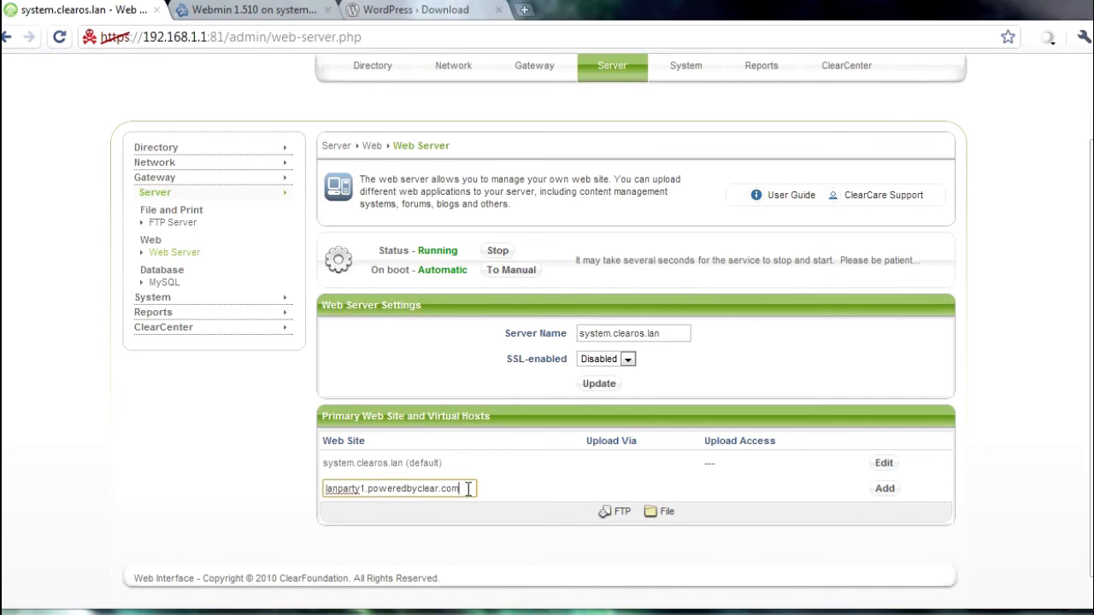
Step: Prefix the name with 'wordpress.' and add the wordpress.lanparty1.poweredbyclear.com virtual host
left_click(324, 488)
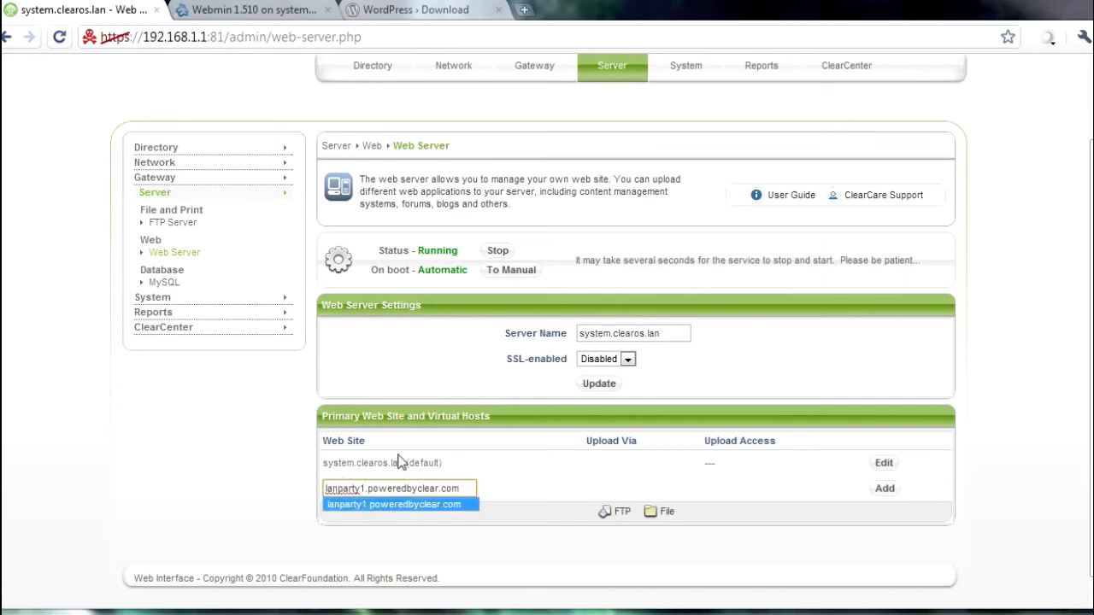
key("Escape")
type("wordpress.")
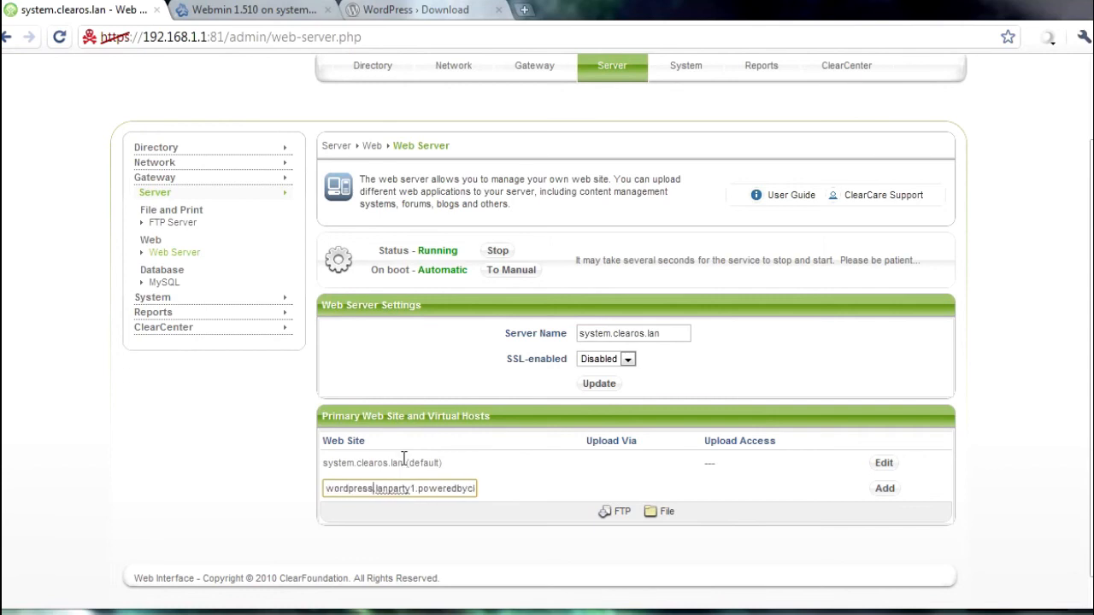
left_click(447, 491)
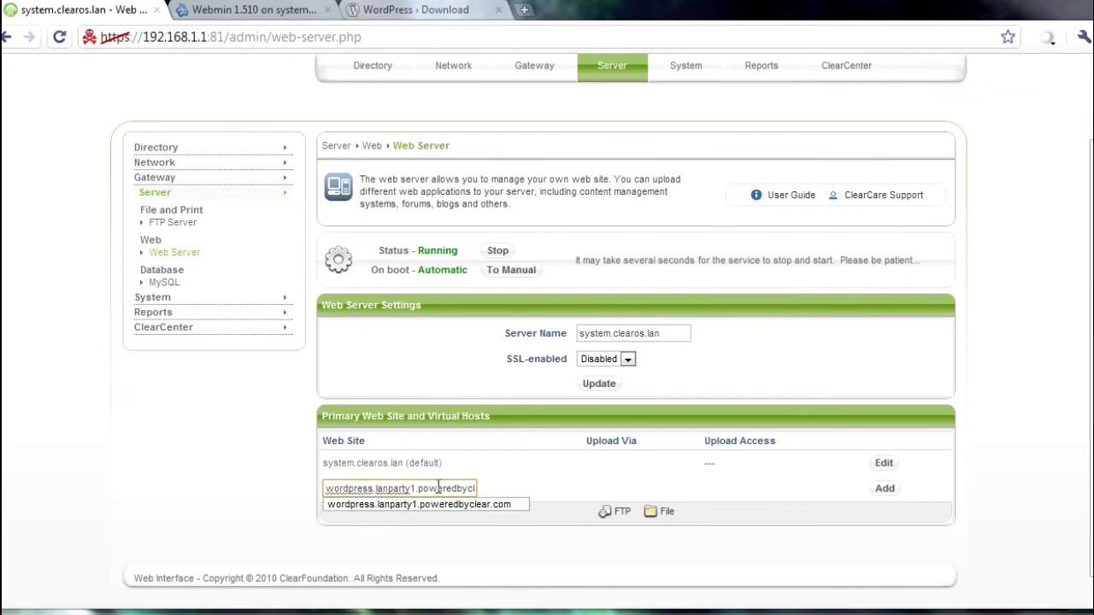
left_click_drag(418, 489, 480, 494)
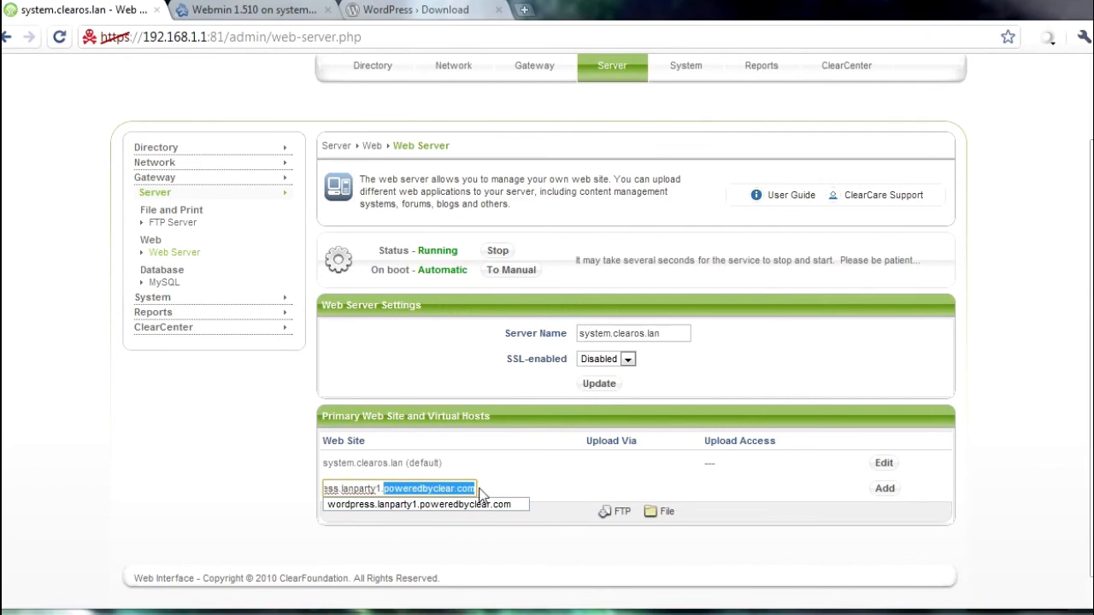
left_click(456, 490)
left_click(456, 538)
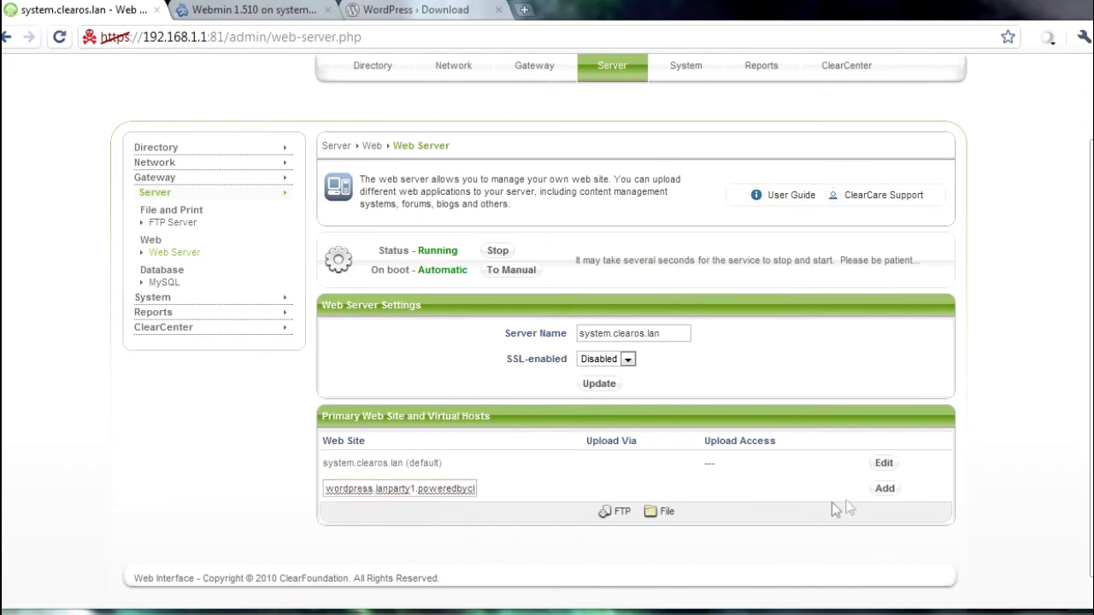
left_click(880, 491)
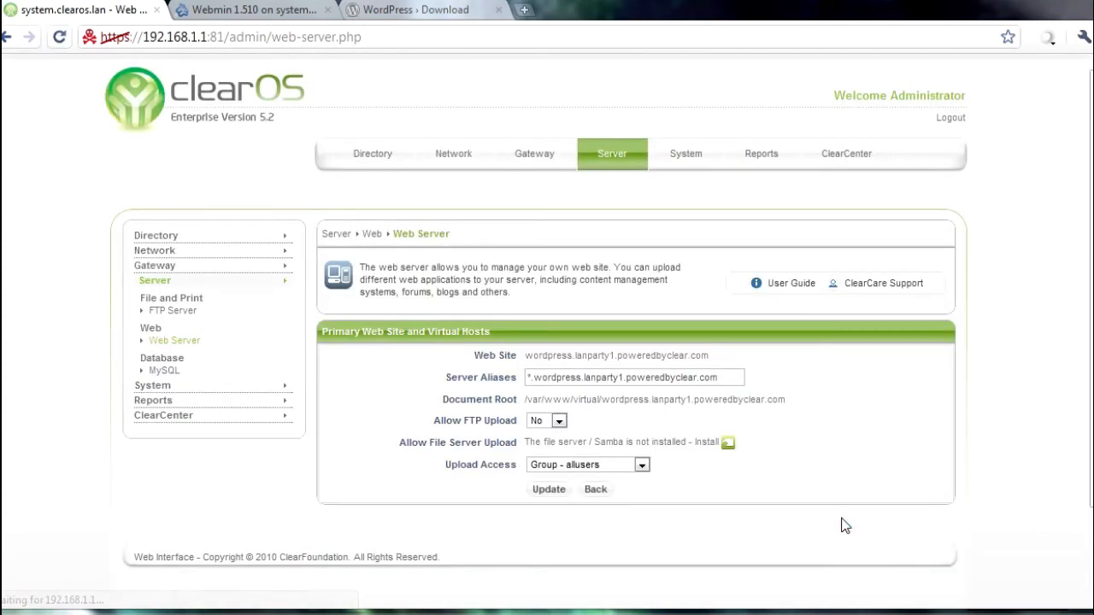
Step: Set Allow FTP Upload to Yes for the new site
left_click(556, 419)
left_click(557, 433)
left_click_drag(452, 421, 490, 420)
left_click(492, 421)
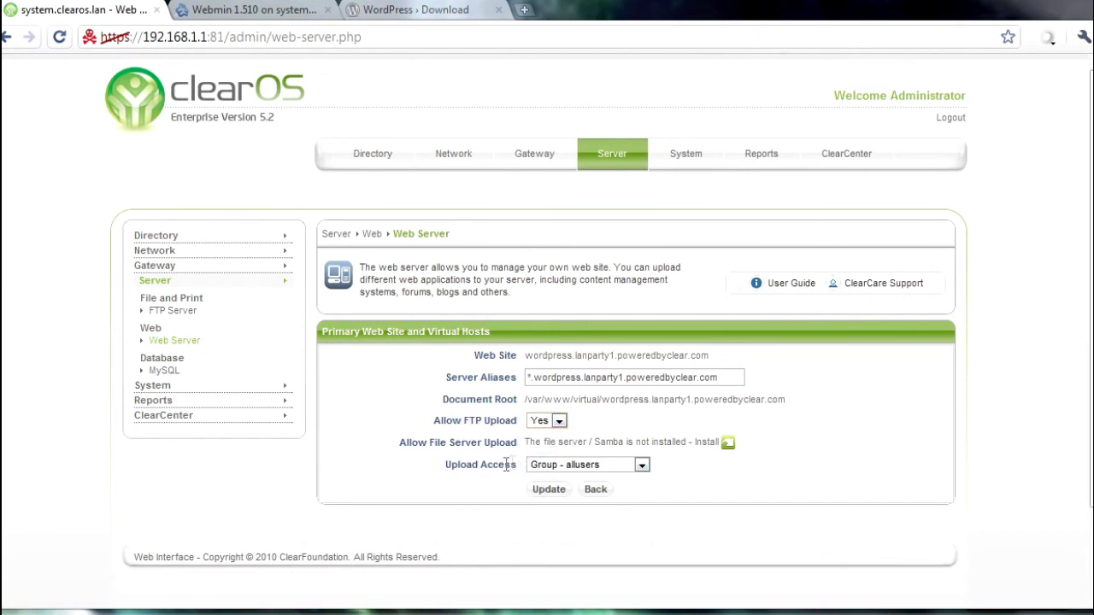
Step: Limit Upload Access to a single User, update, and copy the new host name
left_click(538, 468)
left_click(539, 518)
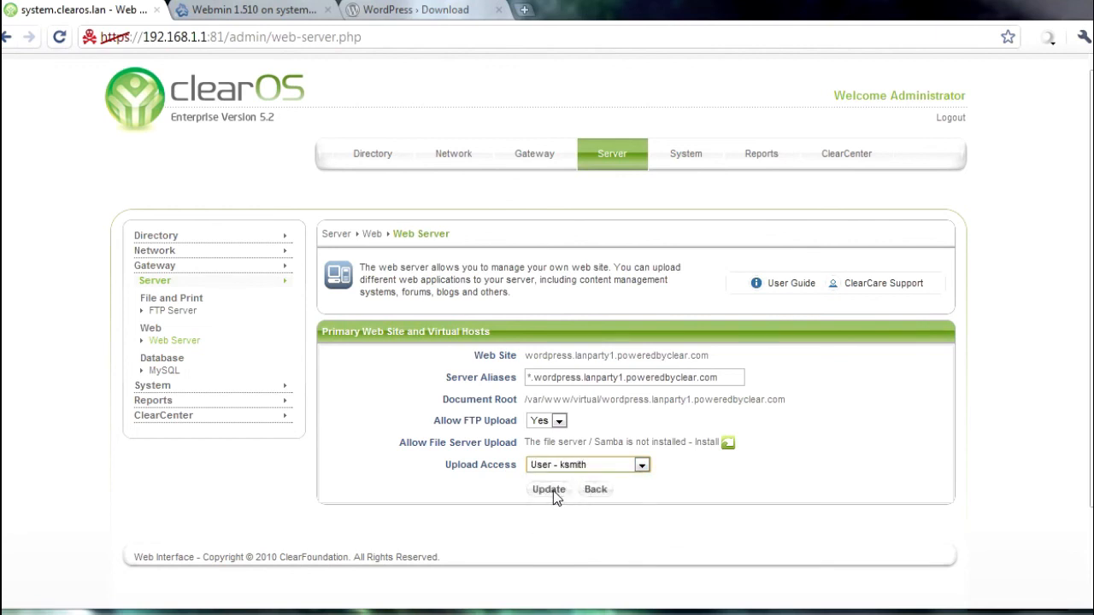
left_click(552, 491)
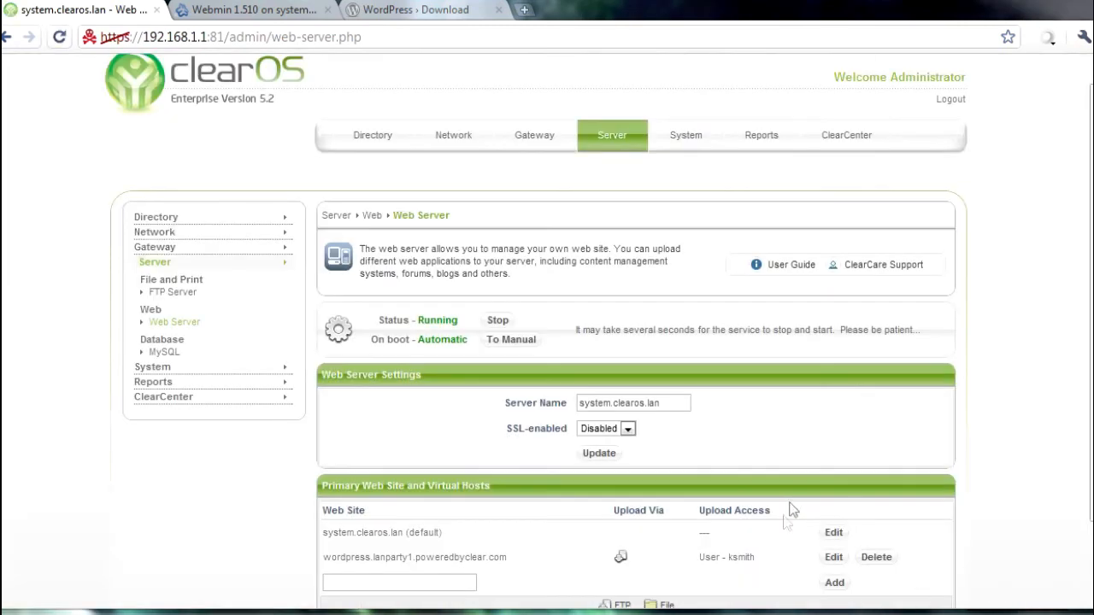
scroll(622, 557, "down", 3)
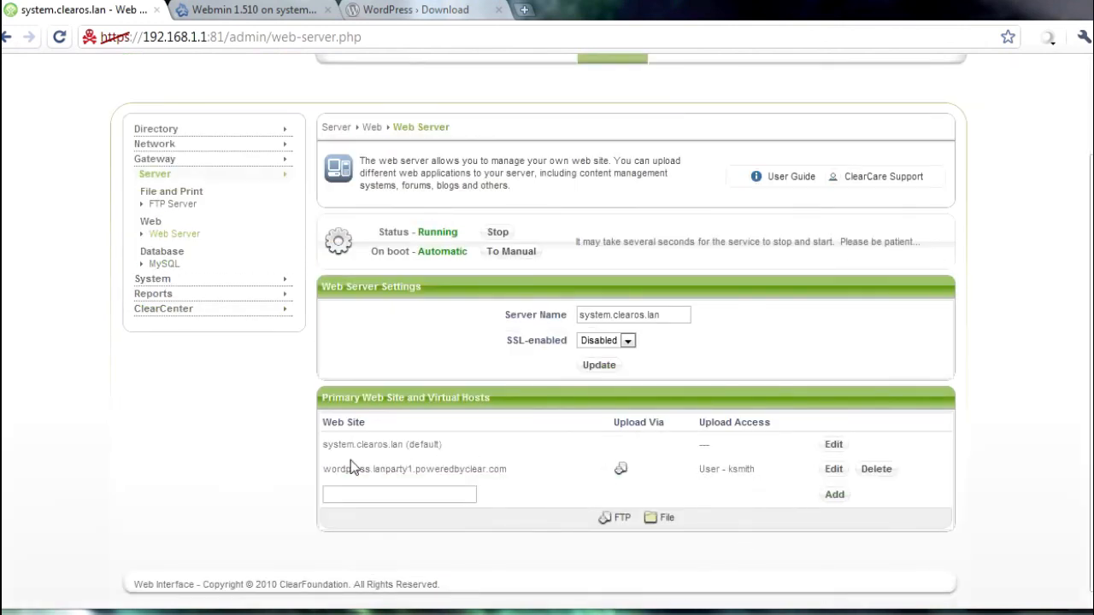
left_click_drag(523, 469, 321, 474)
key("ctrl+c")
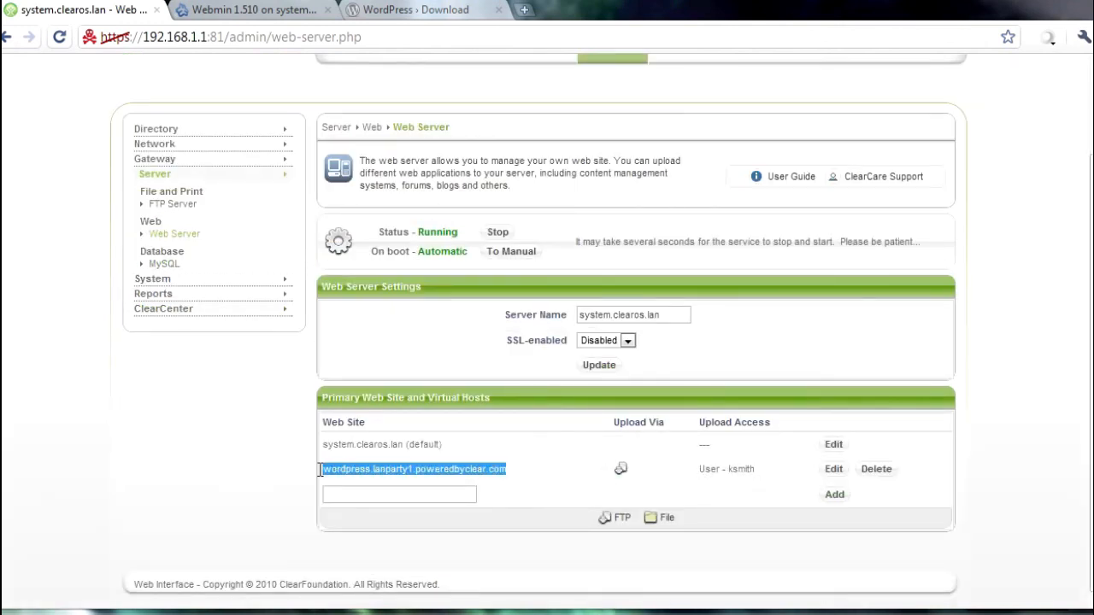
Step: Load wordpress.lanparty1.poweredbyclear.com in the WordPress tab's address bar
left_click(479, 11)
left_click(464, 36)
key("ctrl+v")
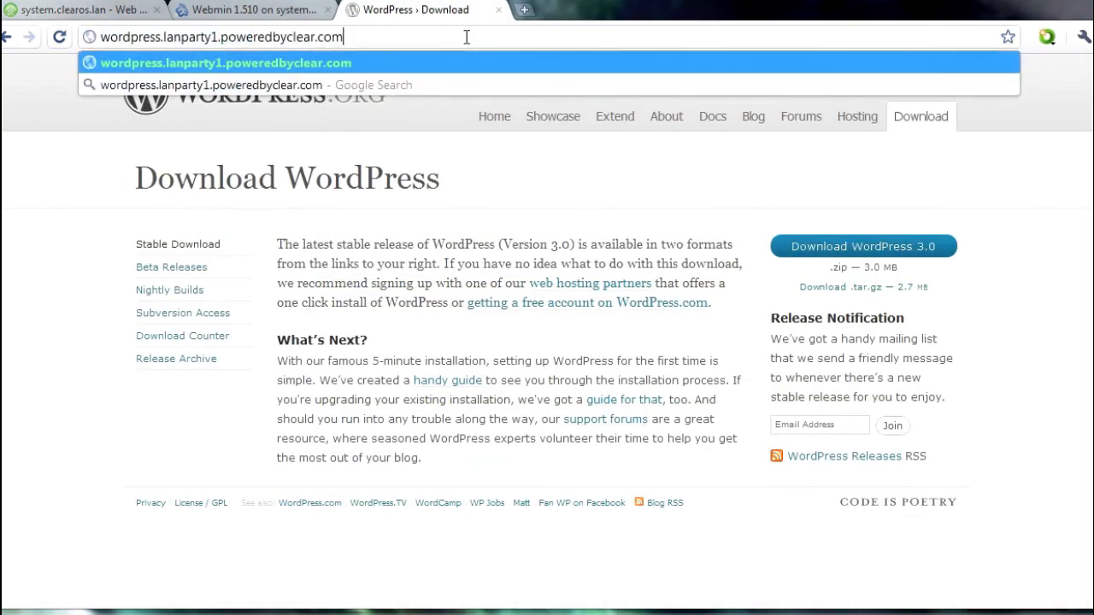
key("Return")
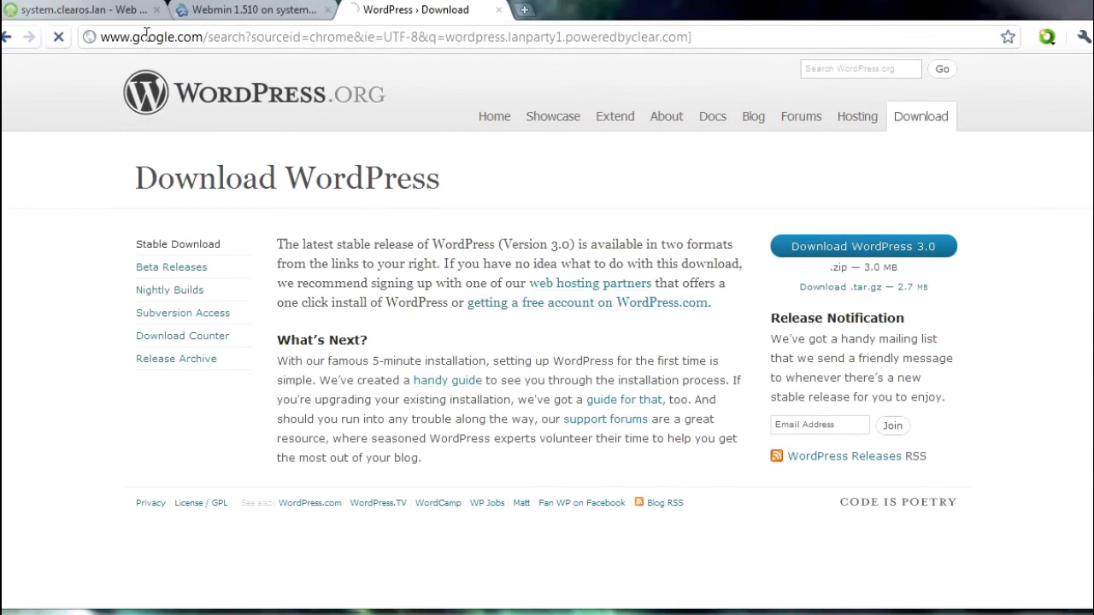
left_click(247, 37)
key("ctrl+v")
key("Return")
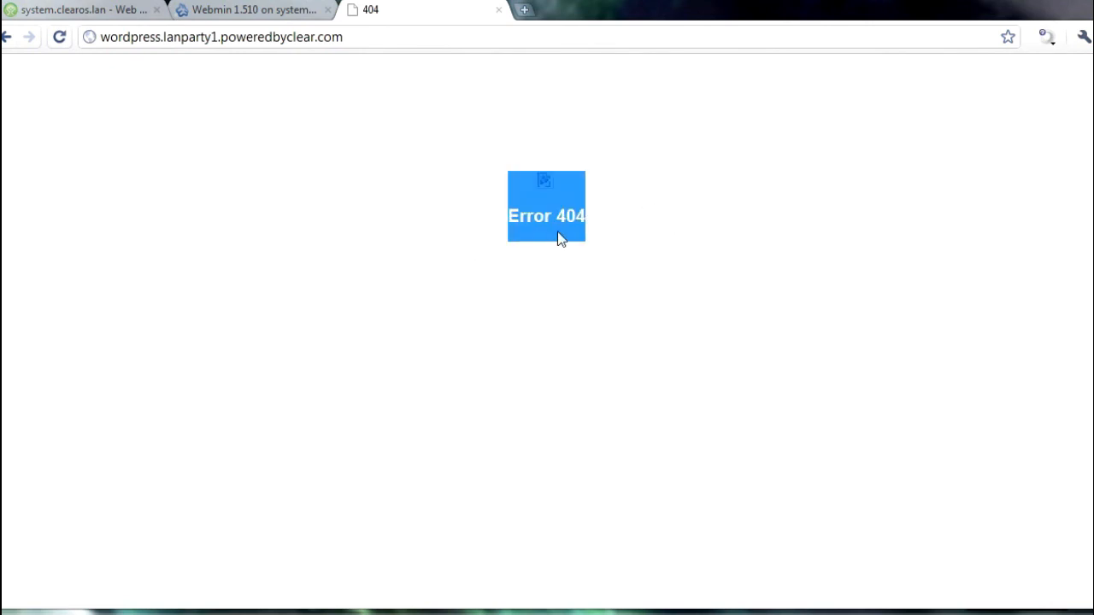
Step: Inspect the Error 404 message, then restore FileZilla from the taskbar
left_click(606, 224)
left_click_drag(507, 214, 704, 225)
left_click(683, 244)
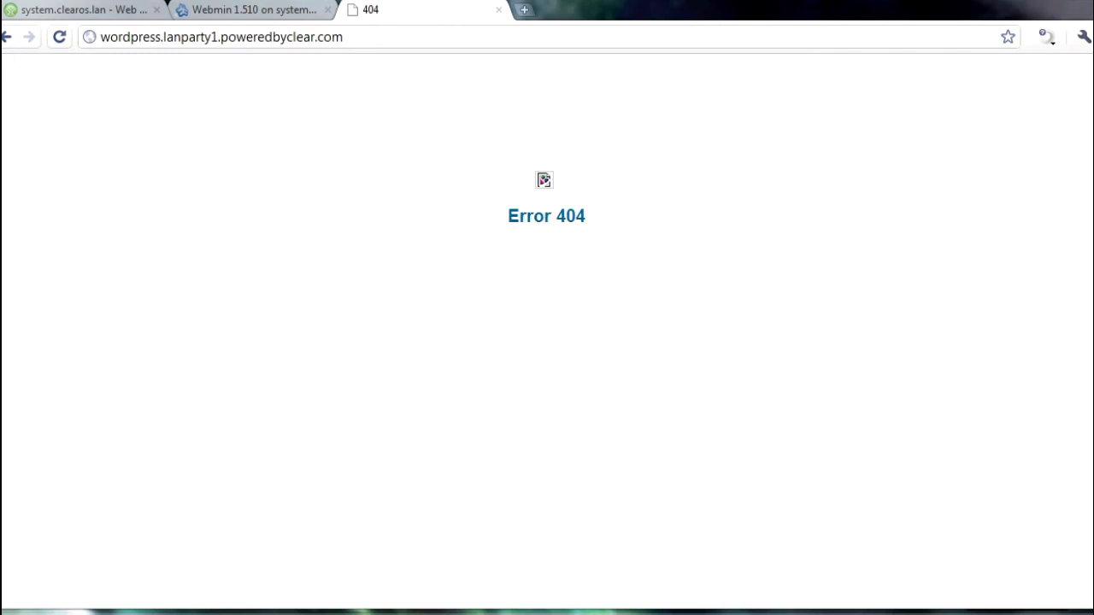
left_click(368, 614)
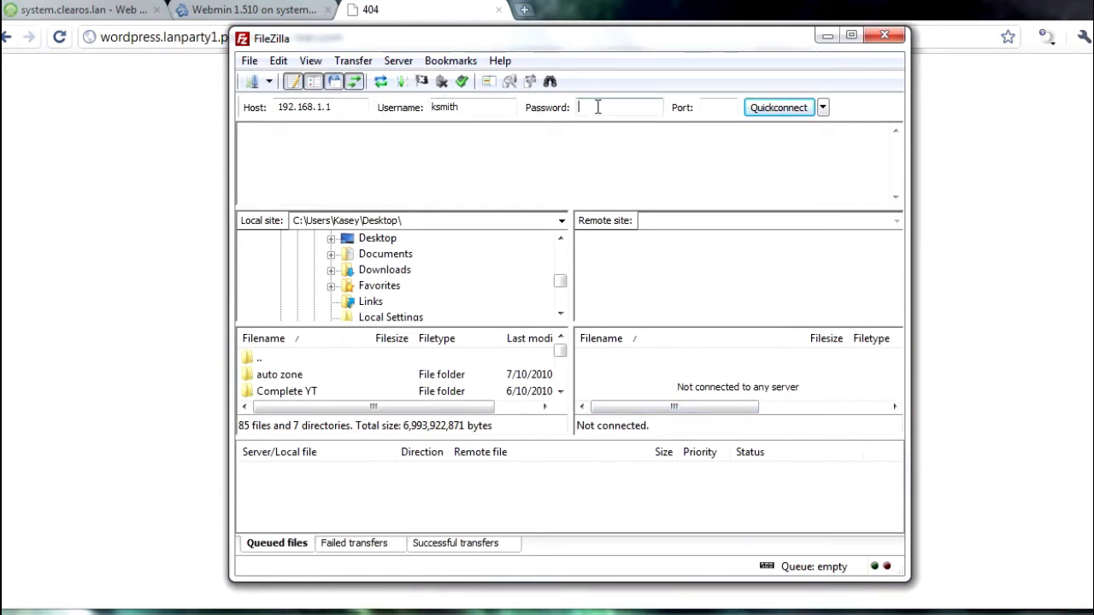
Step: Quickconnect to 192.168.1.1 on port 2121 with the account password, then reselect the password after the 530 error
type("********")
left_click(703, 107)
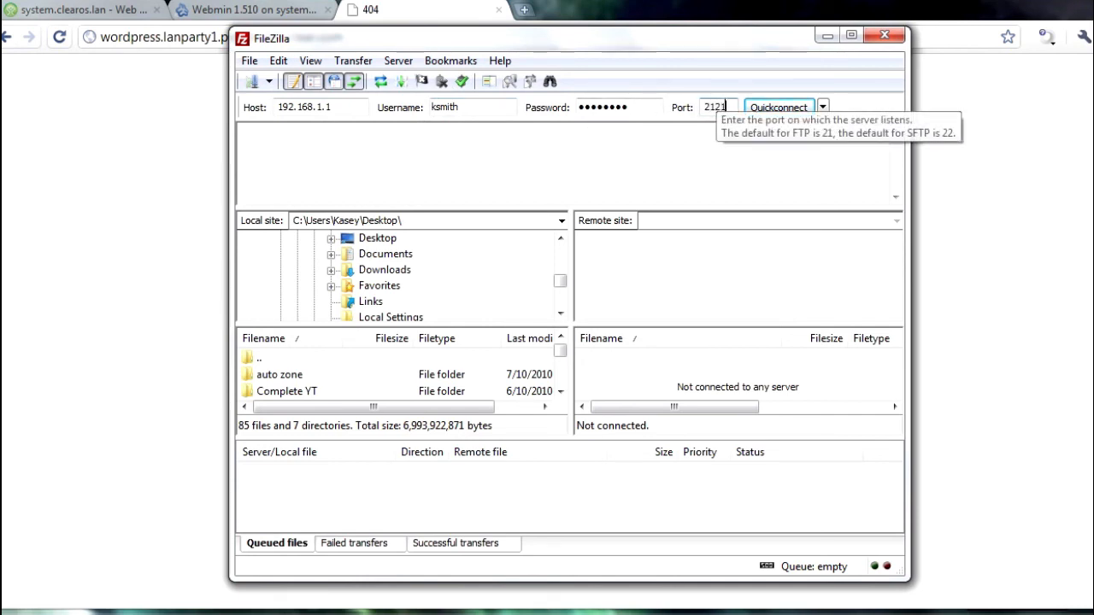
left_click(773, 109)
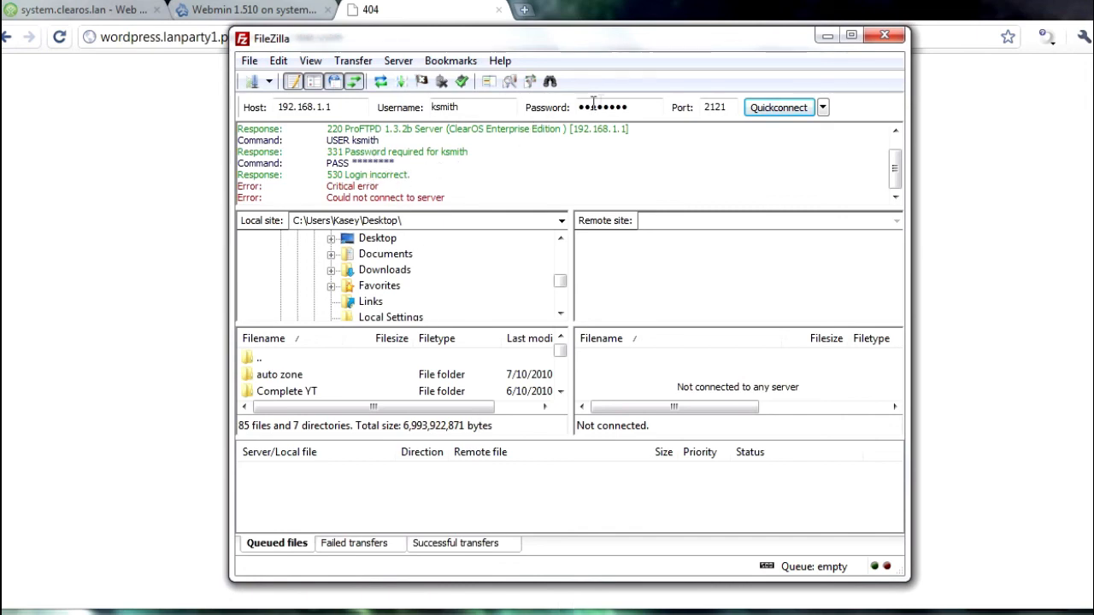
left_click_drag(637, 106, 534, 103)
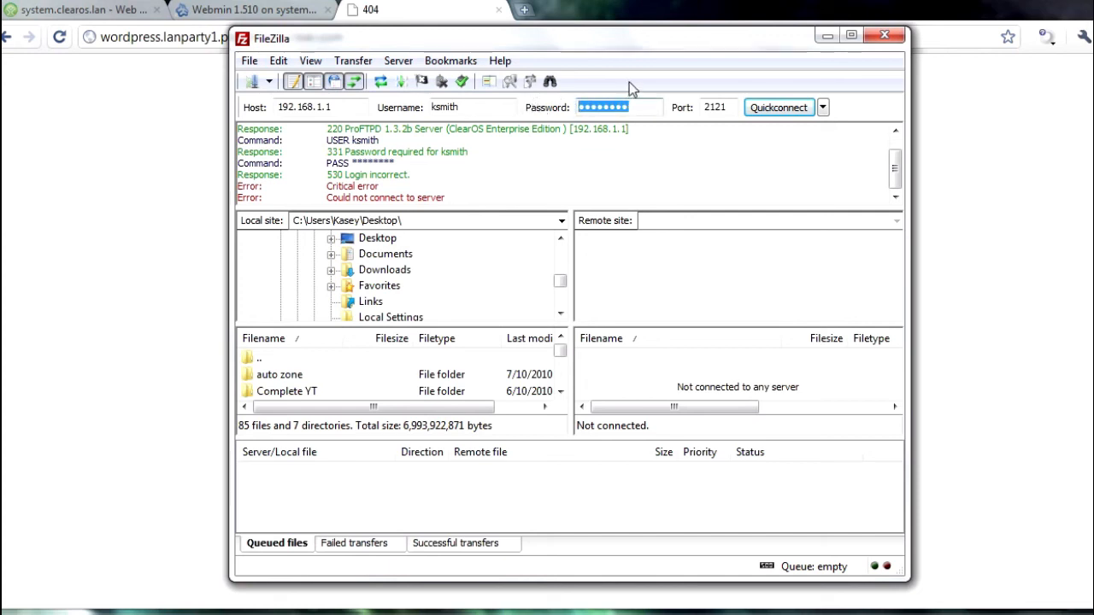